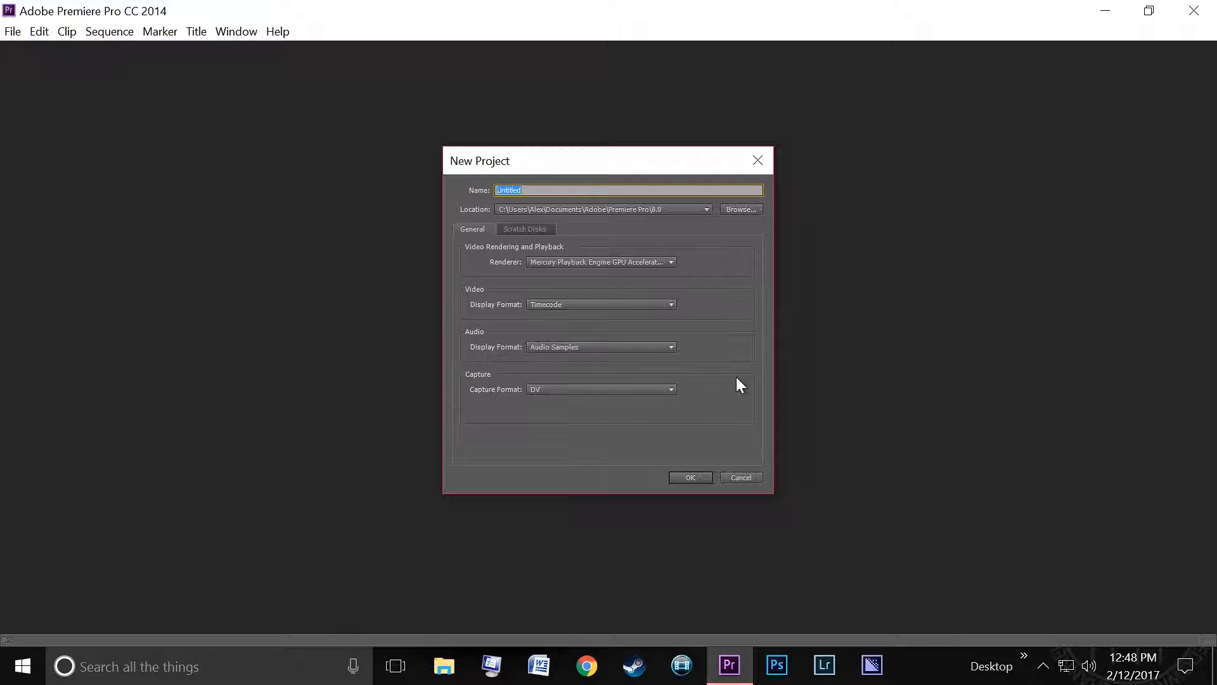
- Create a new project and import the Stabalize Test Footage video from the Pictures folder into the project
left_click(681, 478)
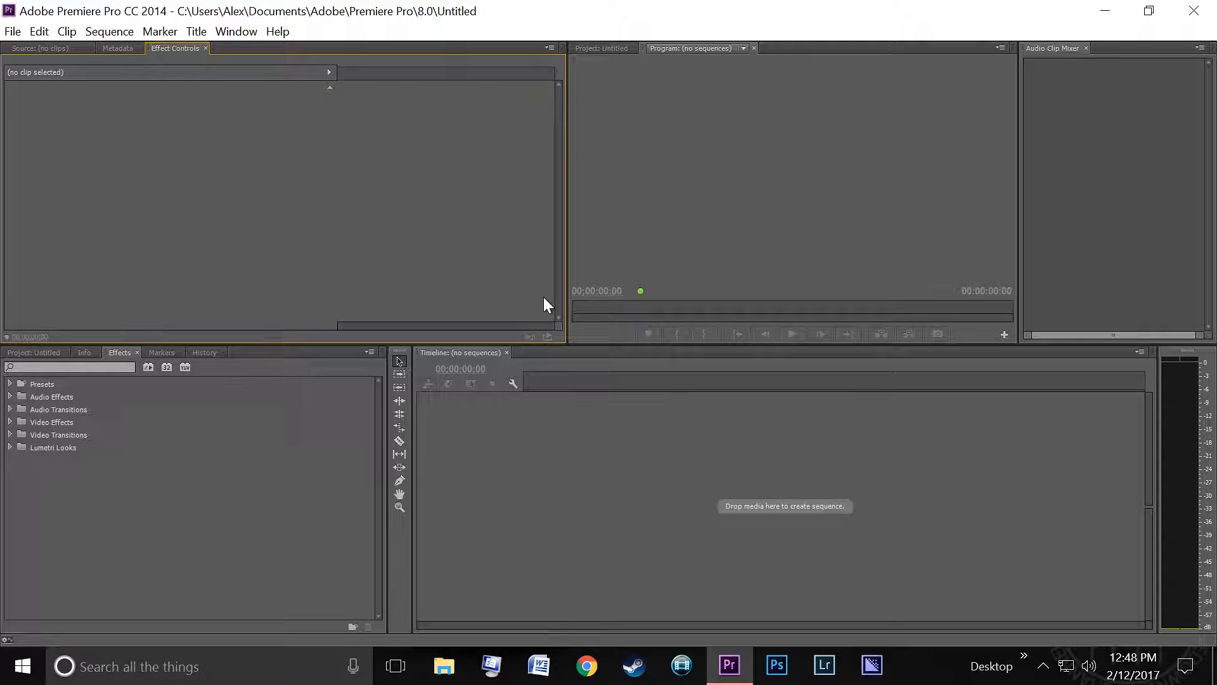
left_click(447, 663)
double_click(546, 433)
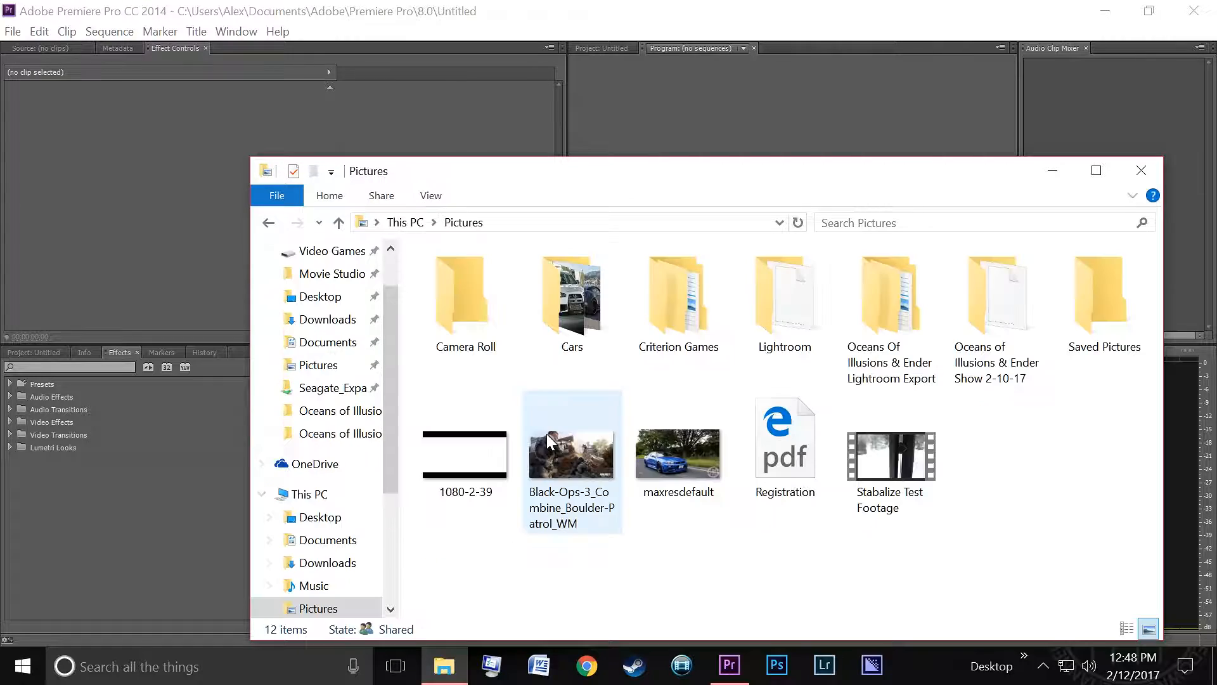
left_click_drag(913, 467, 991, 483)
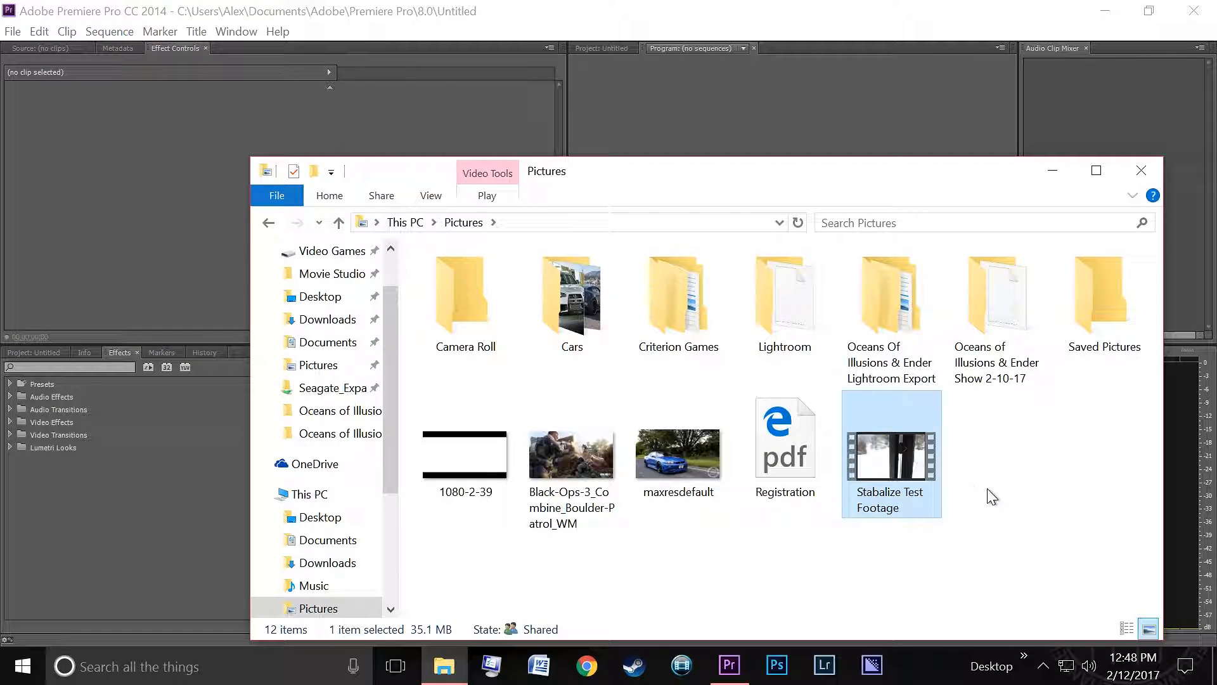
left_click(145, 341)
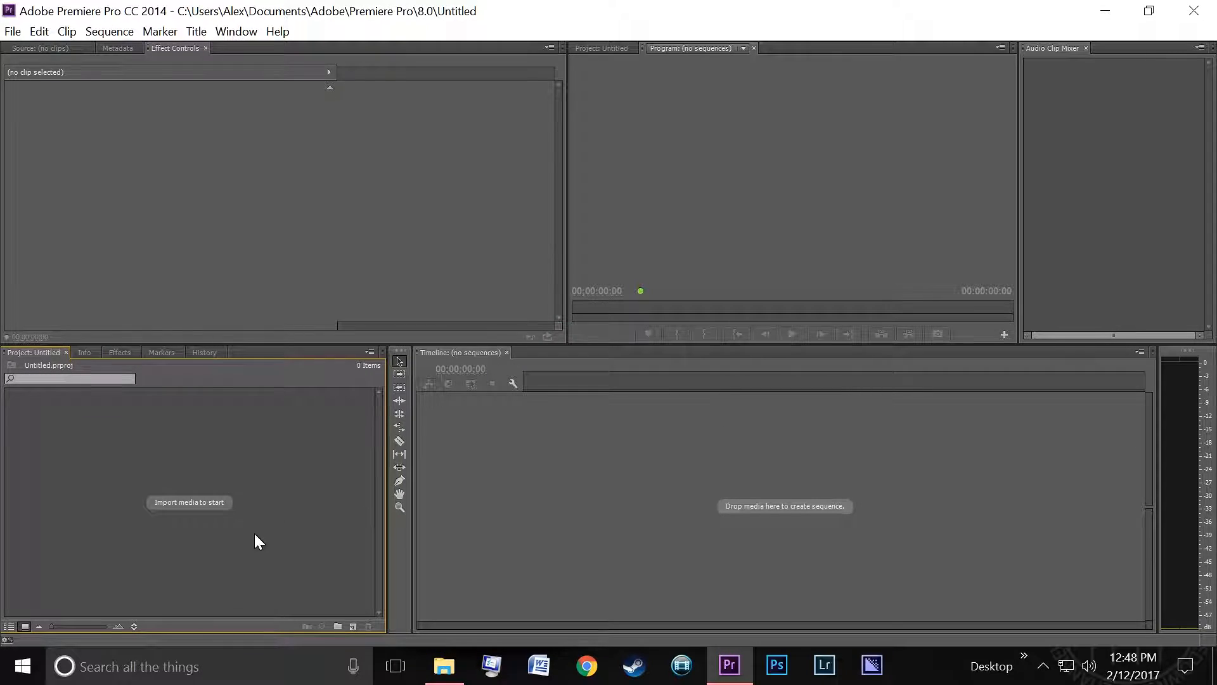
left_click(443, 665)
left_click_drag(897, 493, 150, 459)
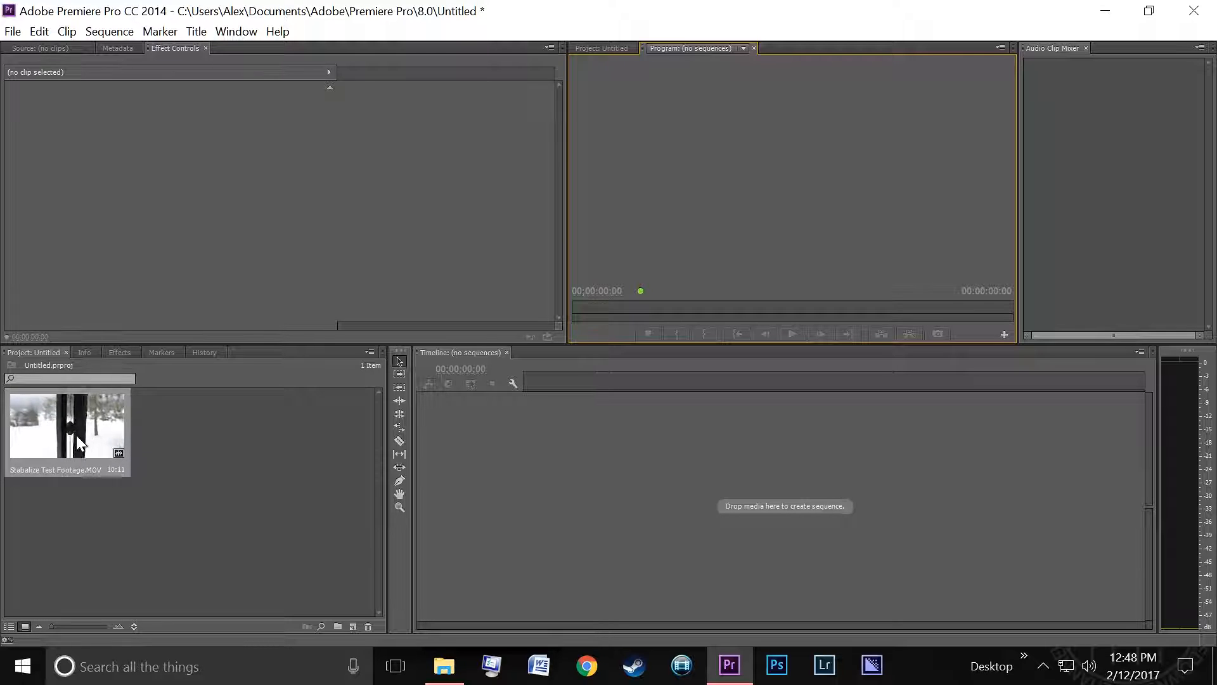
- Drop the imported clip onto the timeline to create a sequence and play it back from the start
left_click(137, 433)
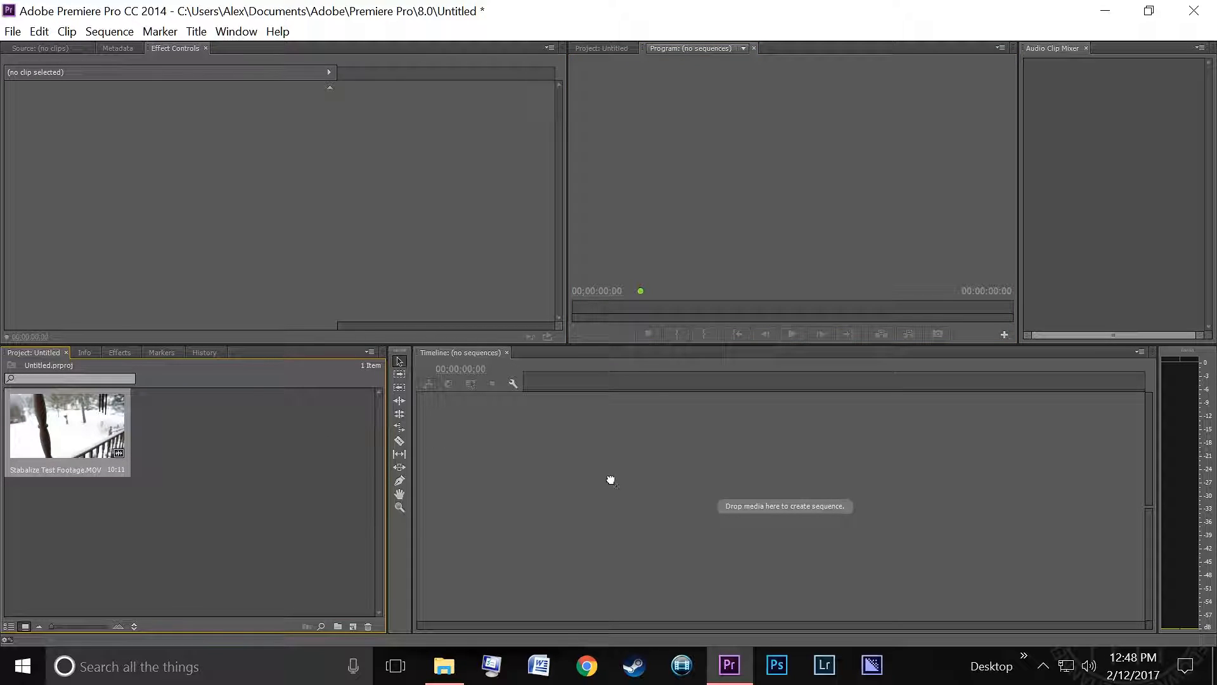
left_click_drag(604, 478, 706, 509)
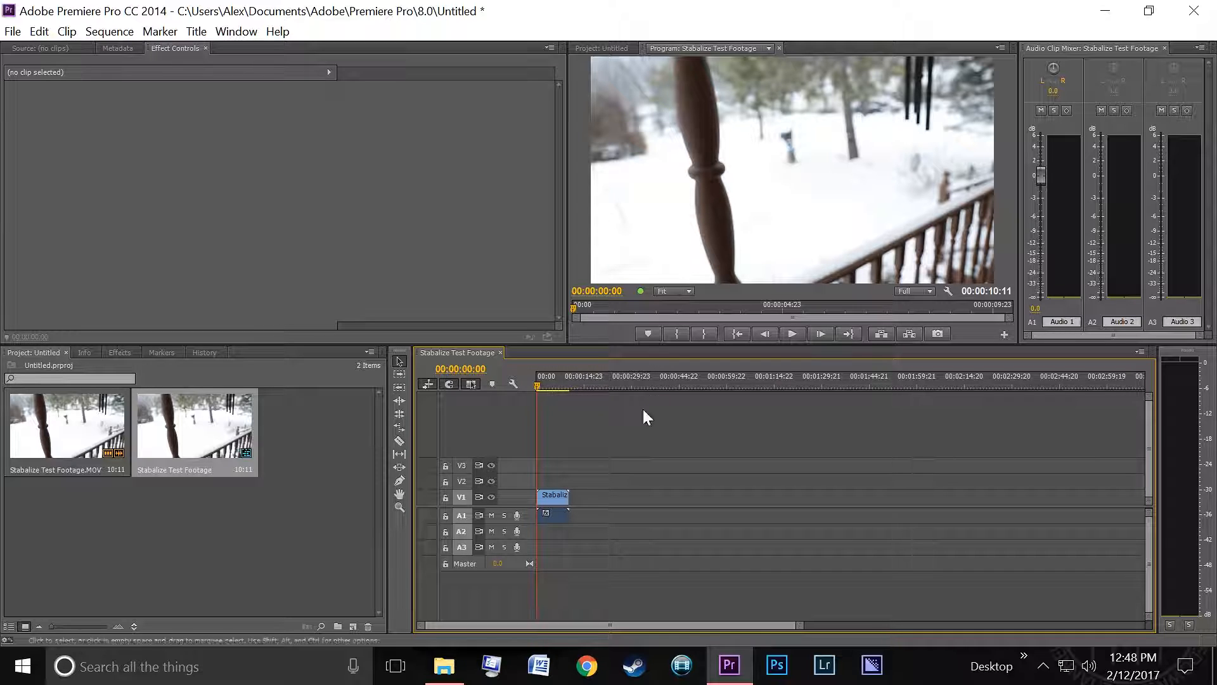
key("space")
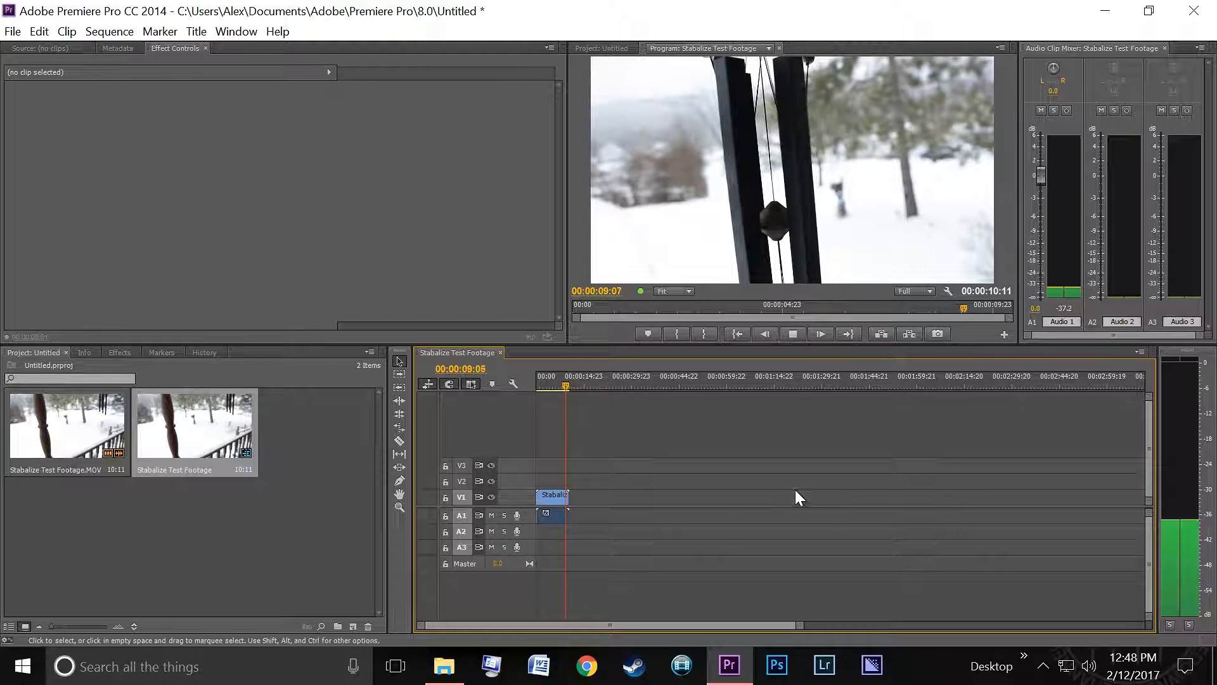
left_click_drag(561, 386, 542, 388)
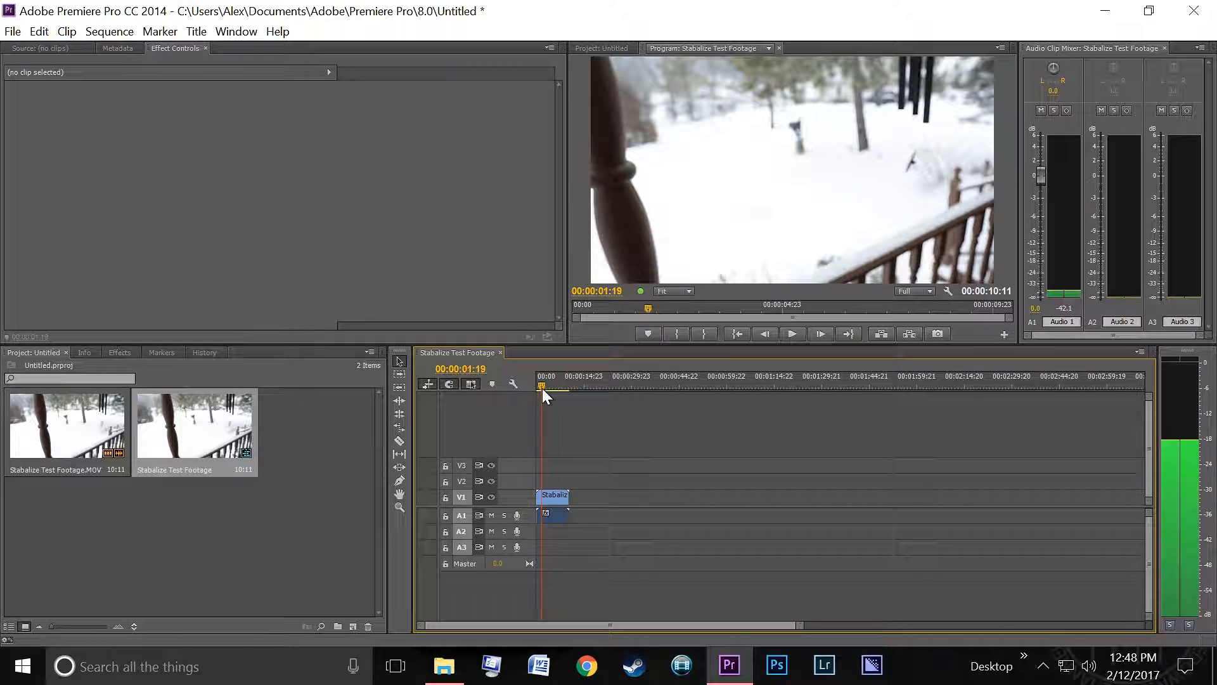
- Search the effects for warp stabilizer and apply Warp Stabilizer to the clip on the timeline
left_click(118, 354)
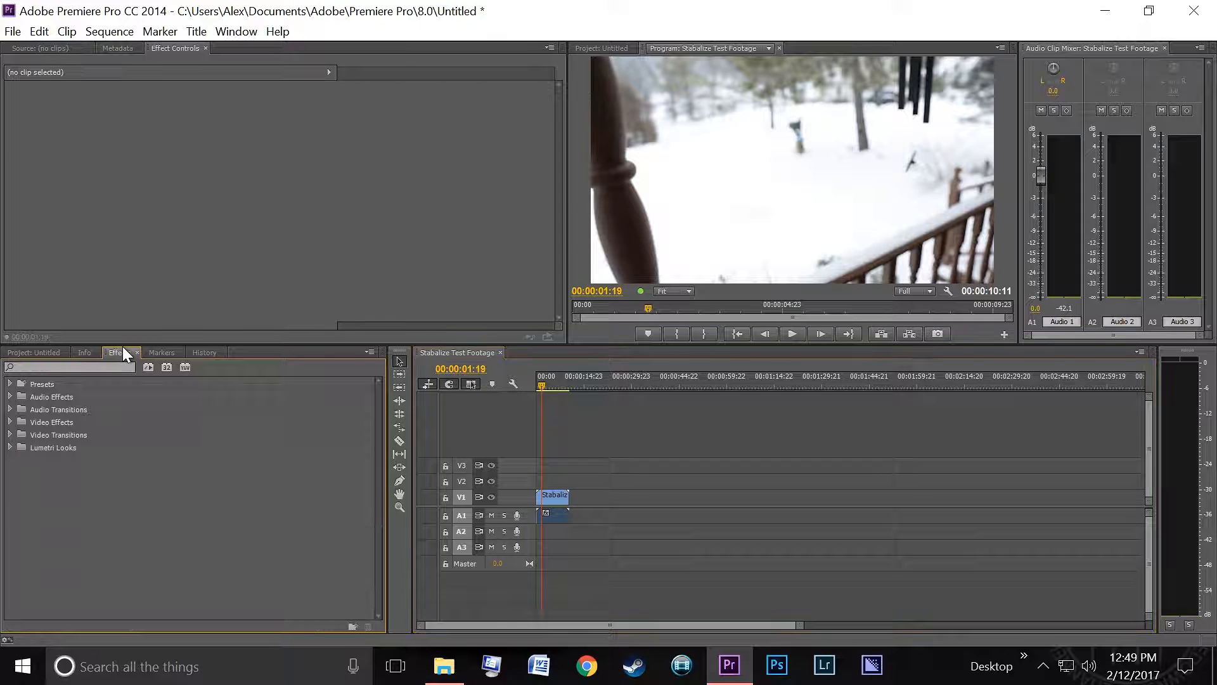
left_click(71, 366)
type("war")
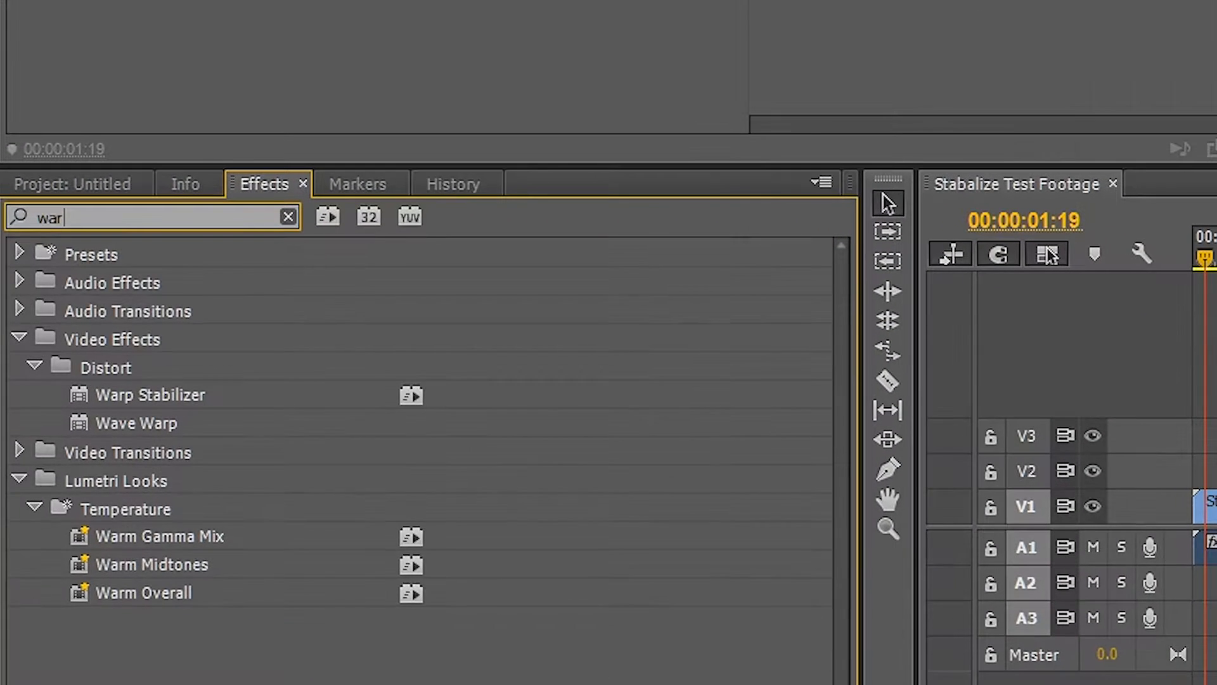
type("p staba")
key("BackSpace")
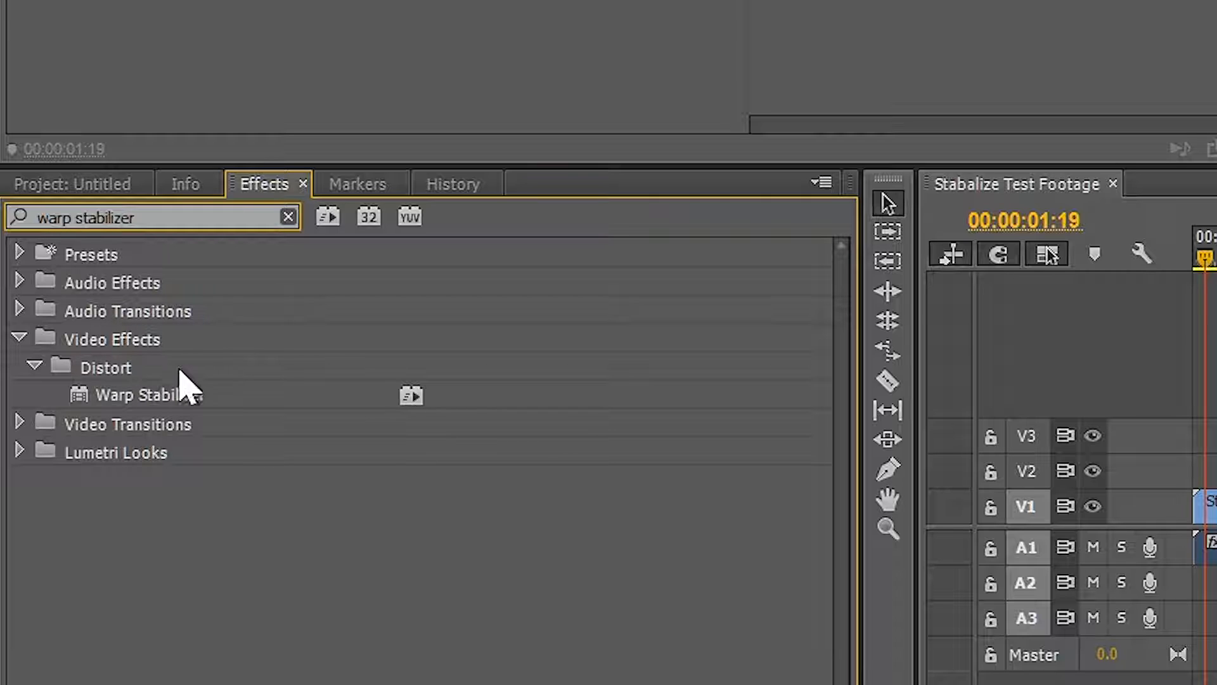
left_click(124, 391)
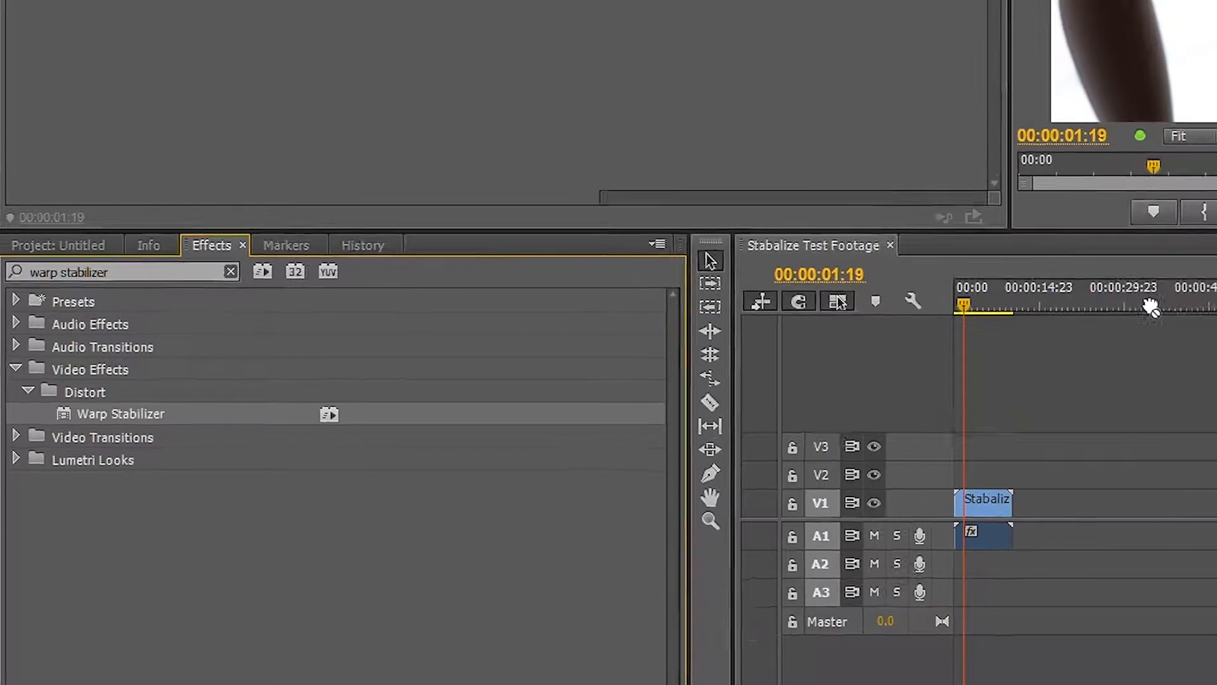
left_click_drag(1150, 309, 989, 499)
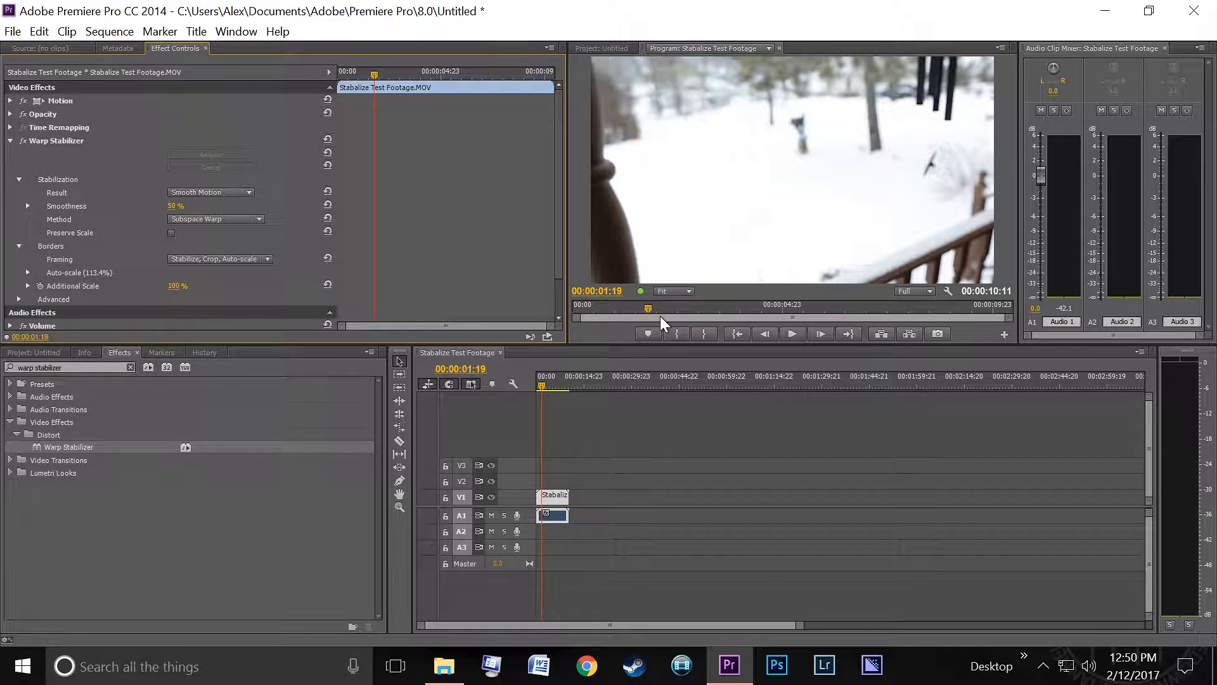
- Scrub and play the stabilized clip from the start to preview the effect
left_click(536, 391)
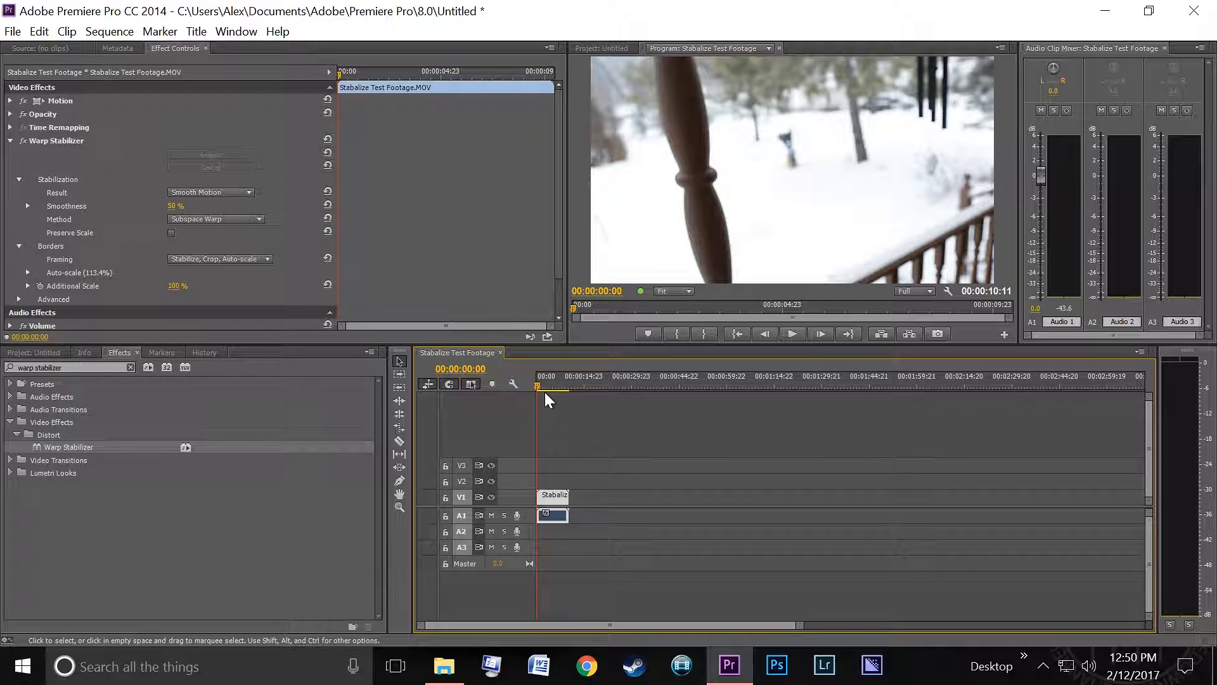
left_click_drag(546, 390, 563, 390)
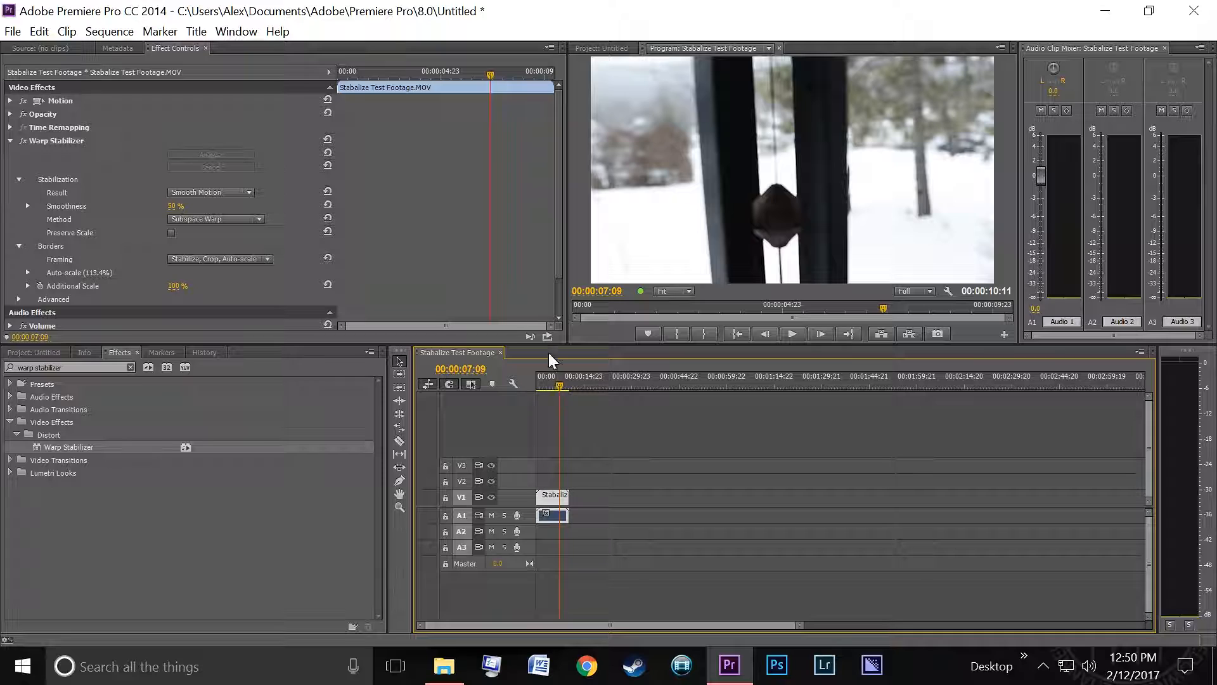
left_click_drag(560, 388, 536, 397)
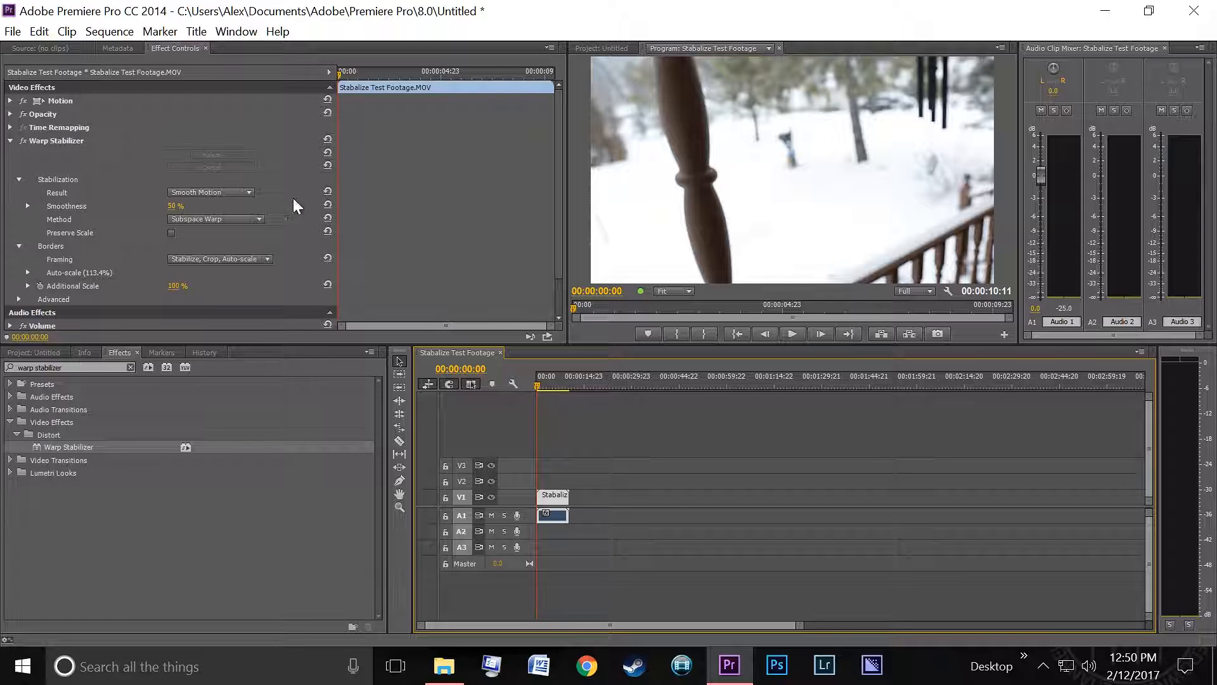
left_click(789, 336)
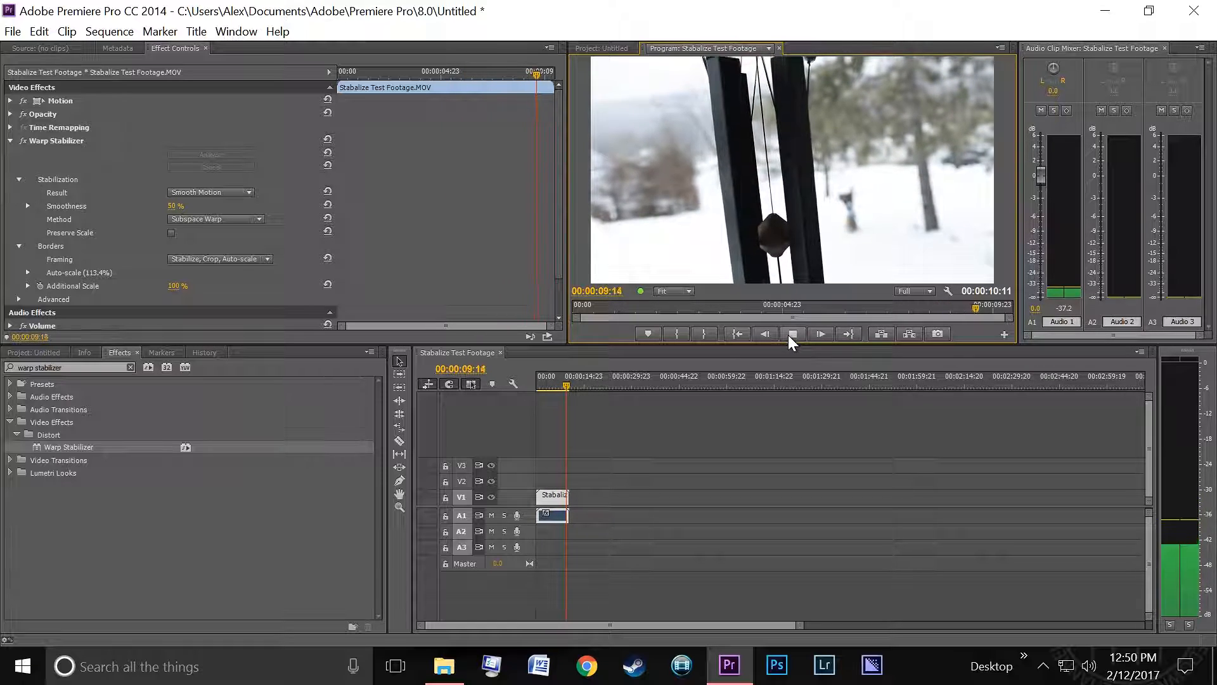
- Place another copy of the original .MOV clip on the timeline after the stabilized clip
left_click(34, 352)
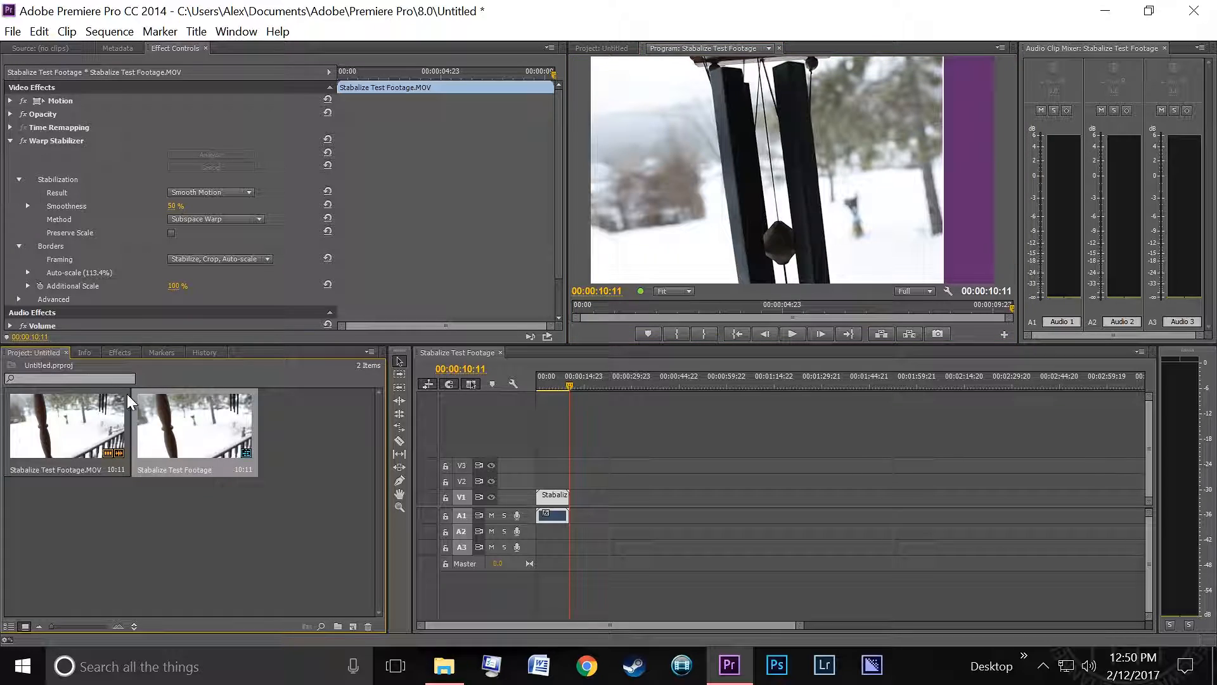
left_click(53, 433)
left_click_drag(87, 438, 609, 507)
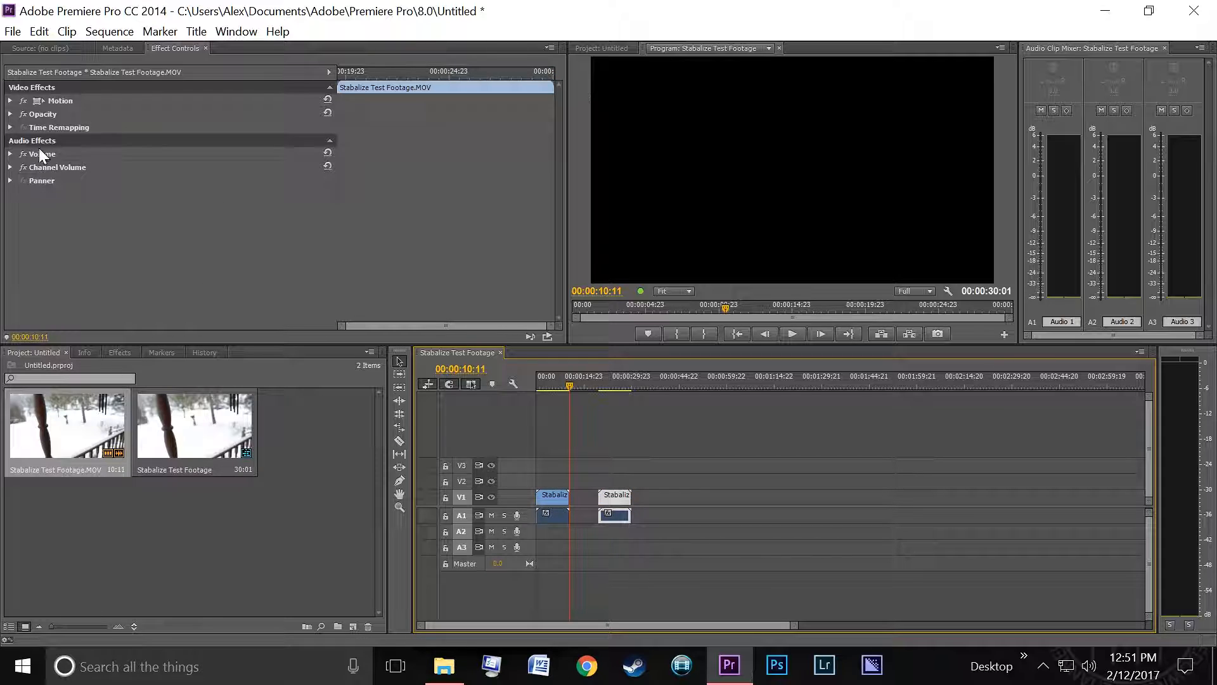
- Play back the unstabilized copy and the stabilized clip to compare them
left_click_drag(567, 385, 596, 381)
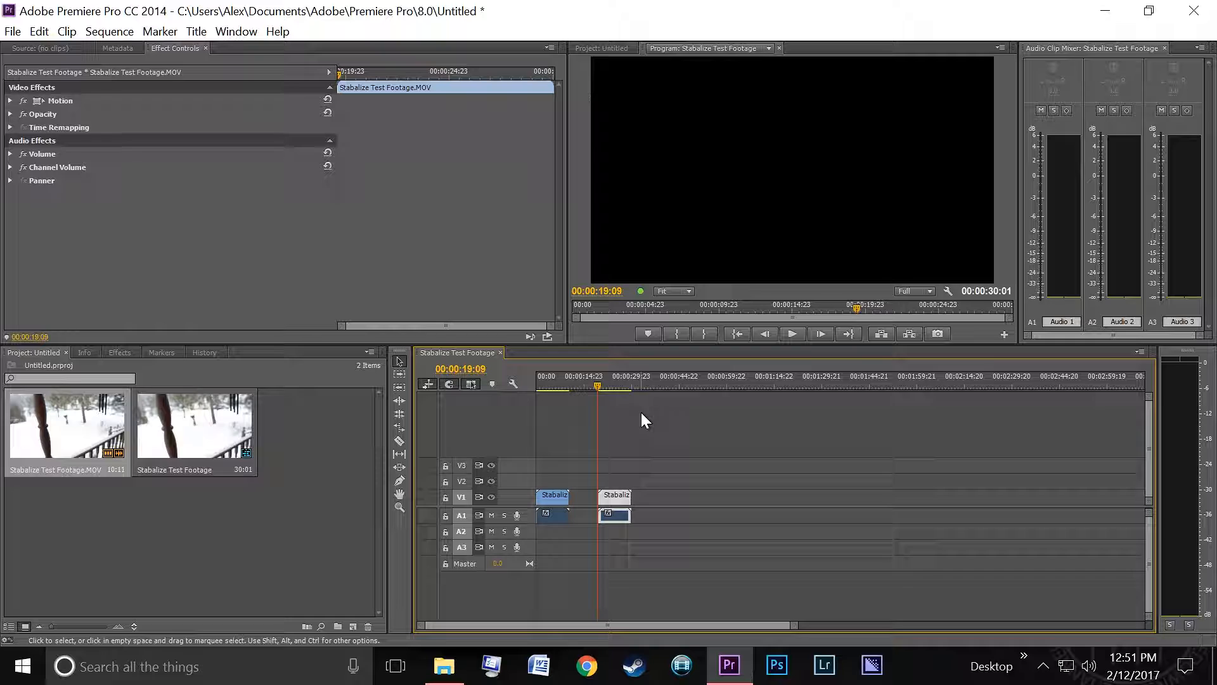
key("space")
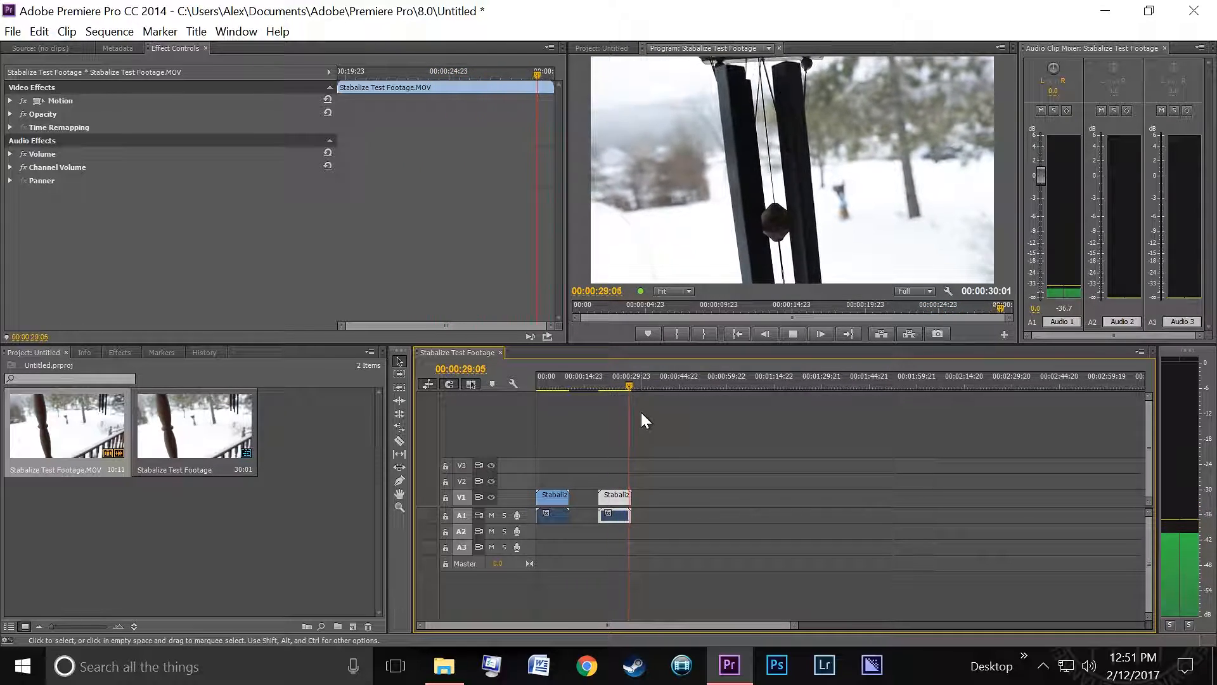
left_click_drag(544, 382, 525, 386)
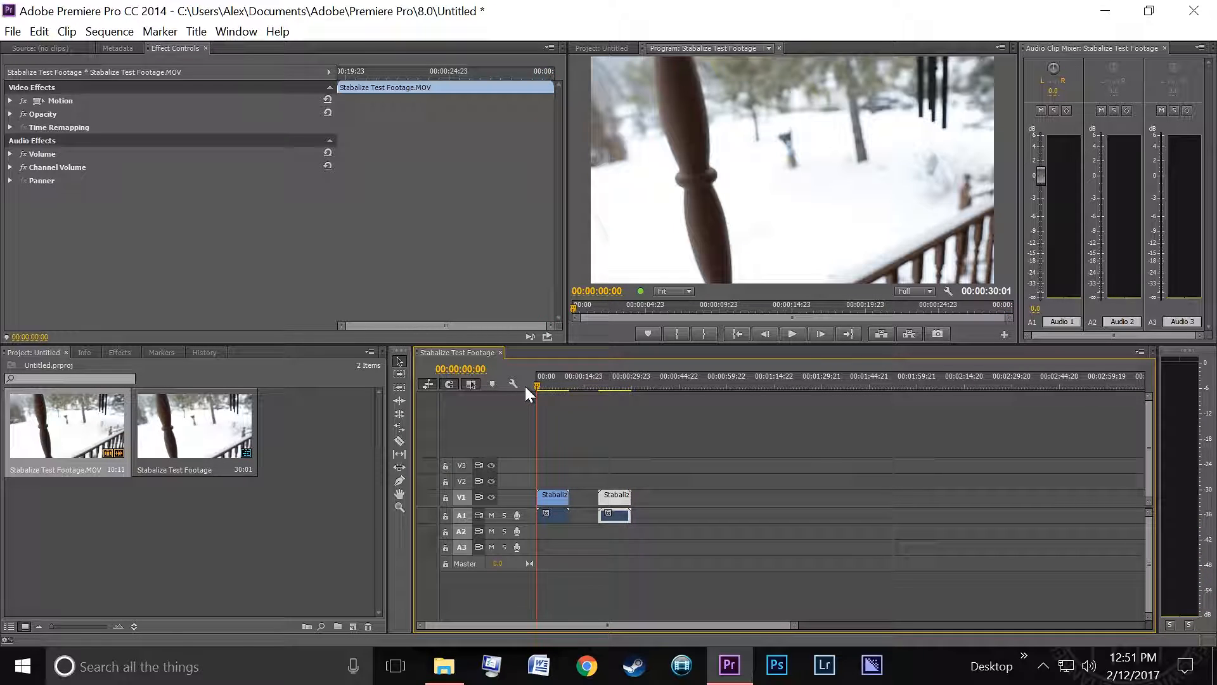
key("space")
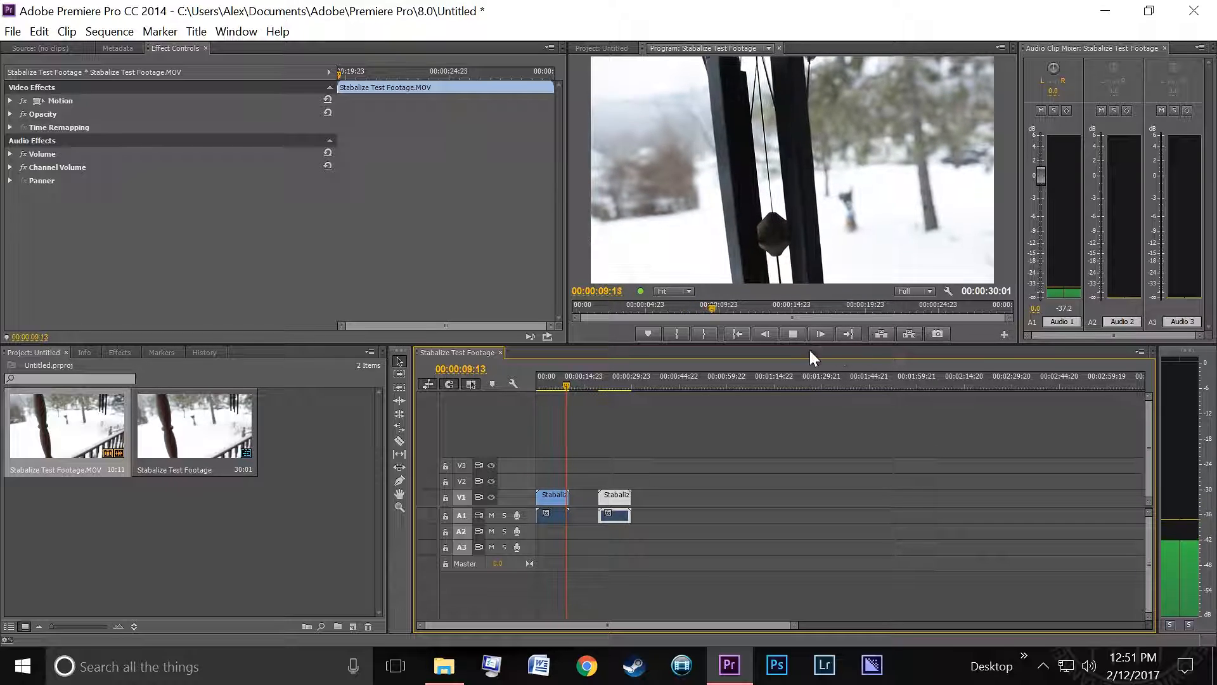
left_click(553, 382)
left_click(537, 384)
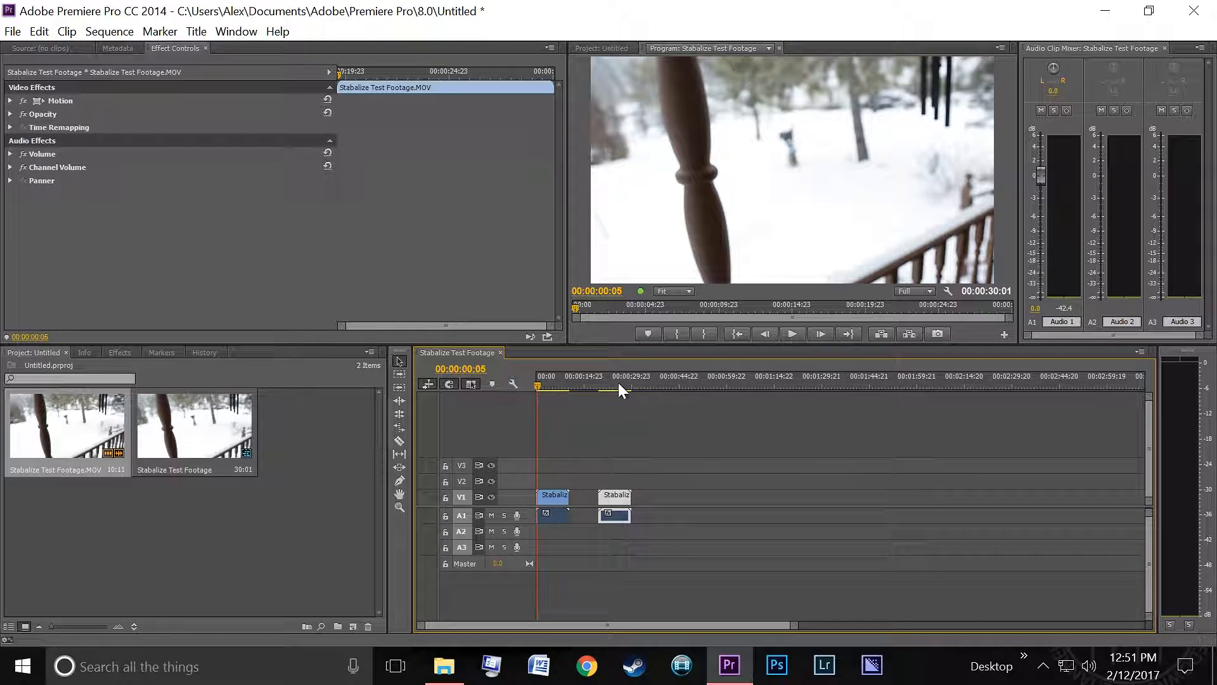
key("space")
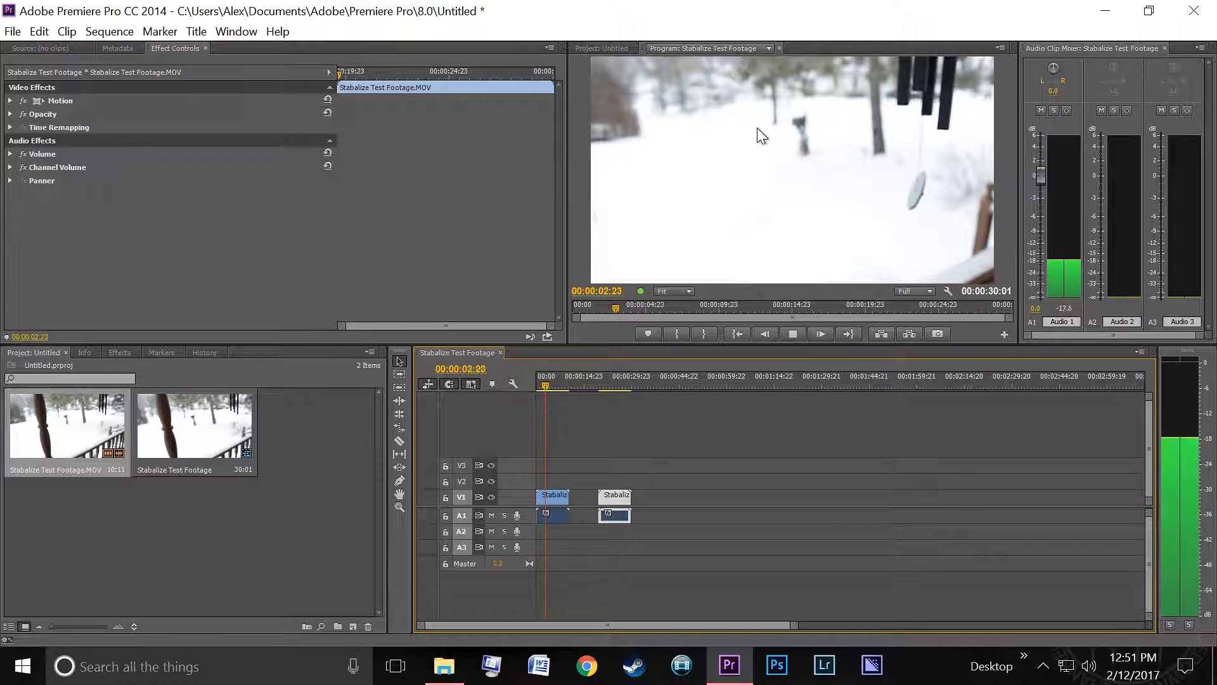
key("space")
- Replay both clips from several playhead positions to compare the stabilization
left_click(596, 379)
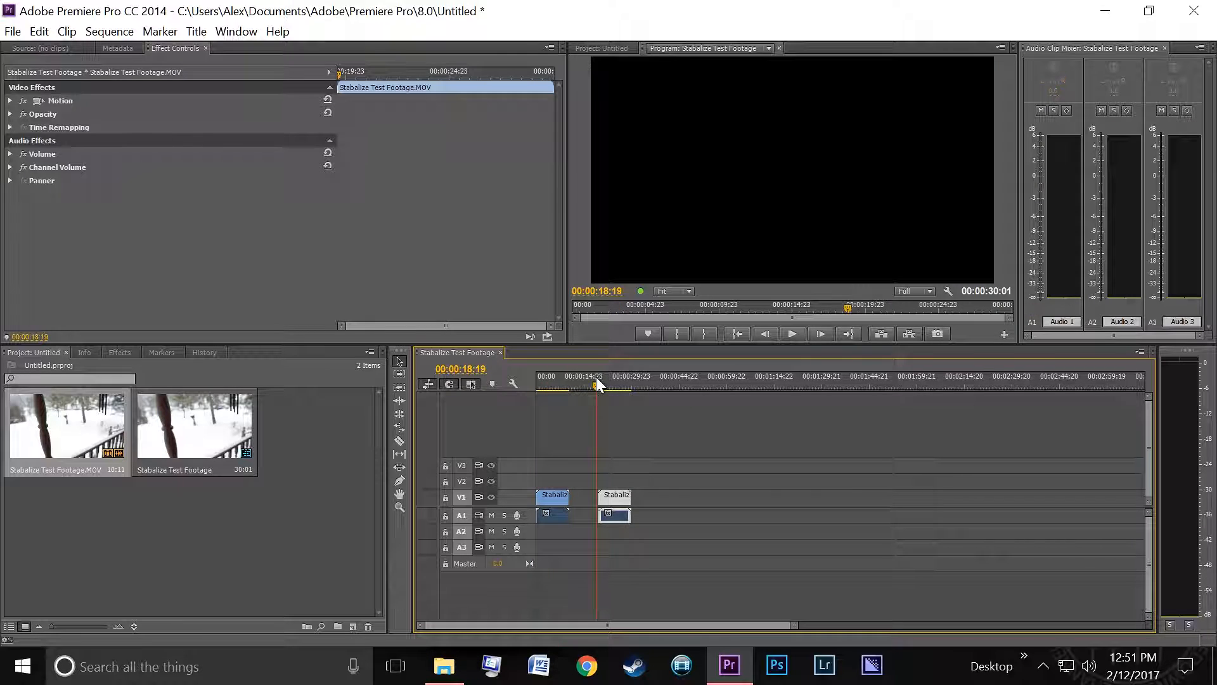
left_click_drag(599, 384, 600, 384)
left_click(594, 379)
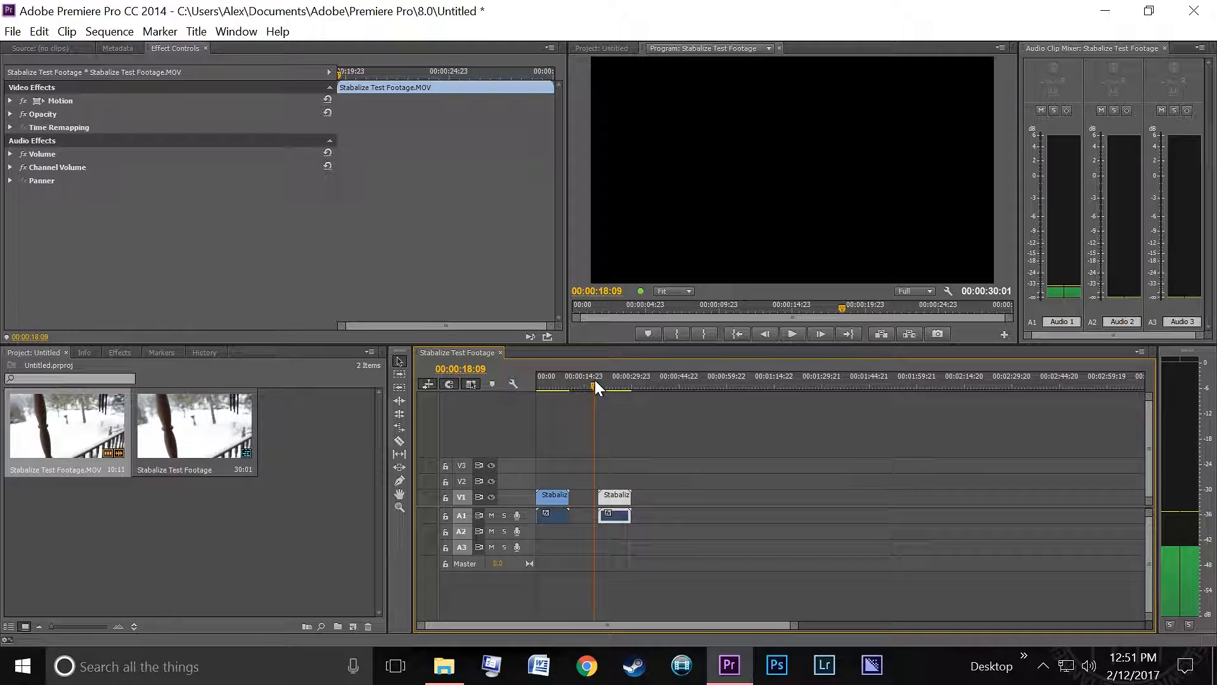
key("space")
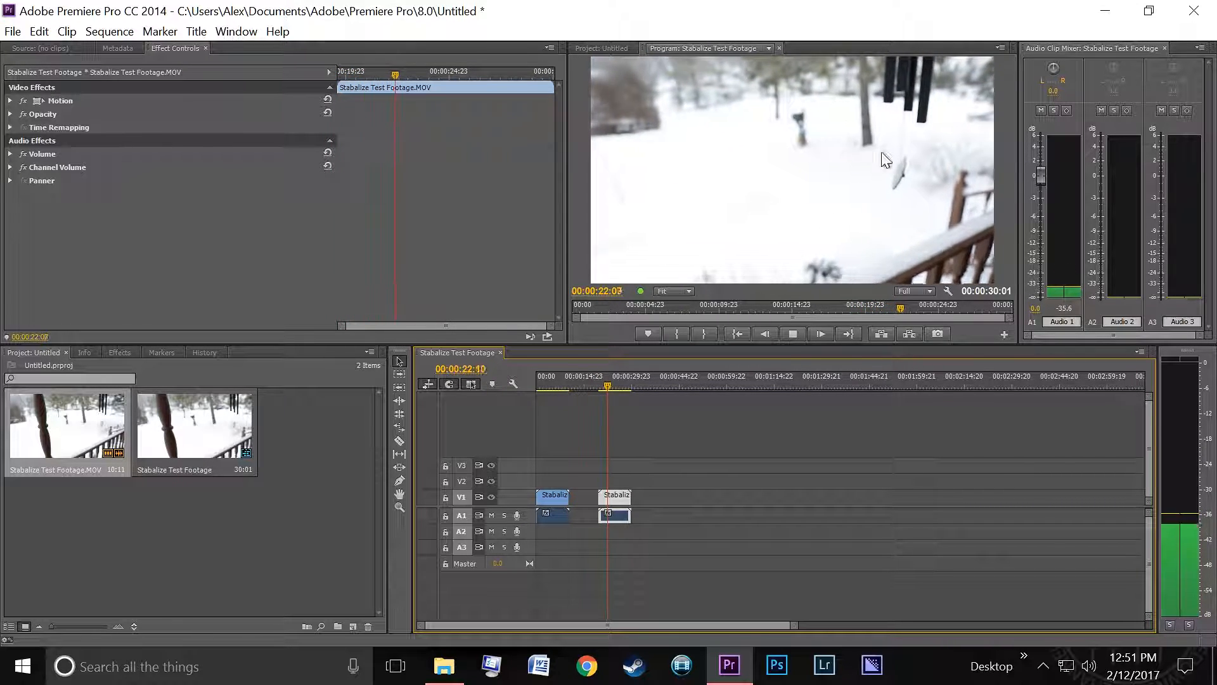
key("space")
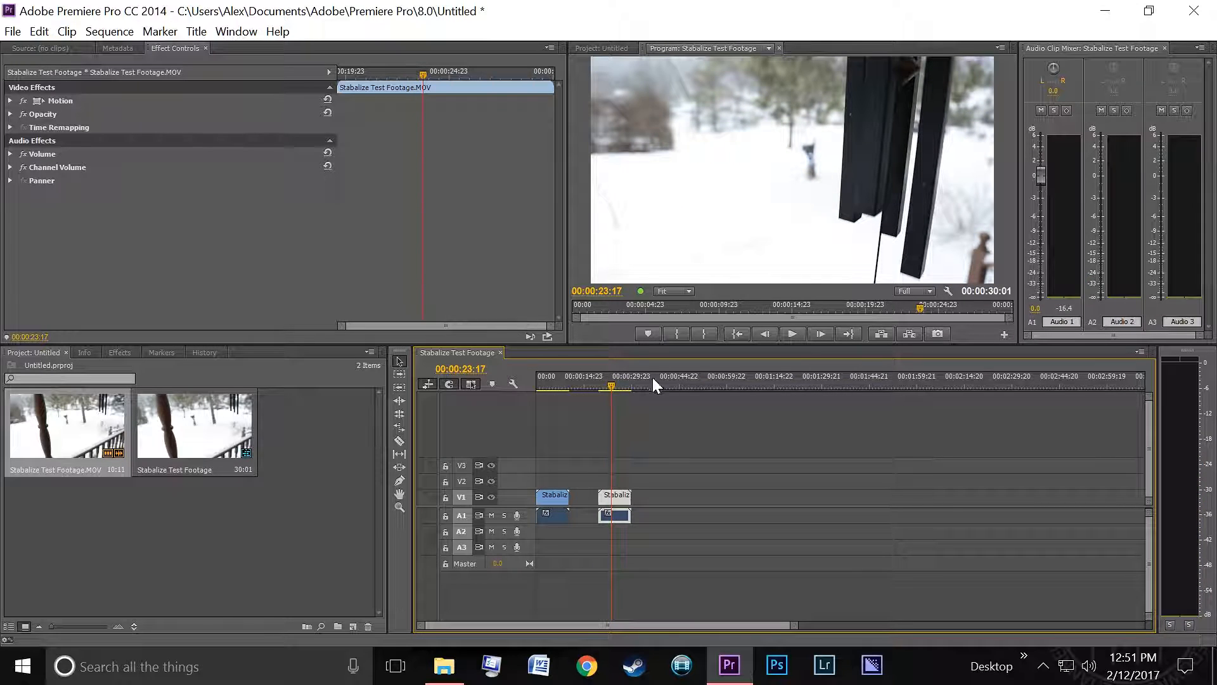
left_click(604, 384)
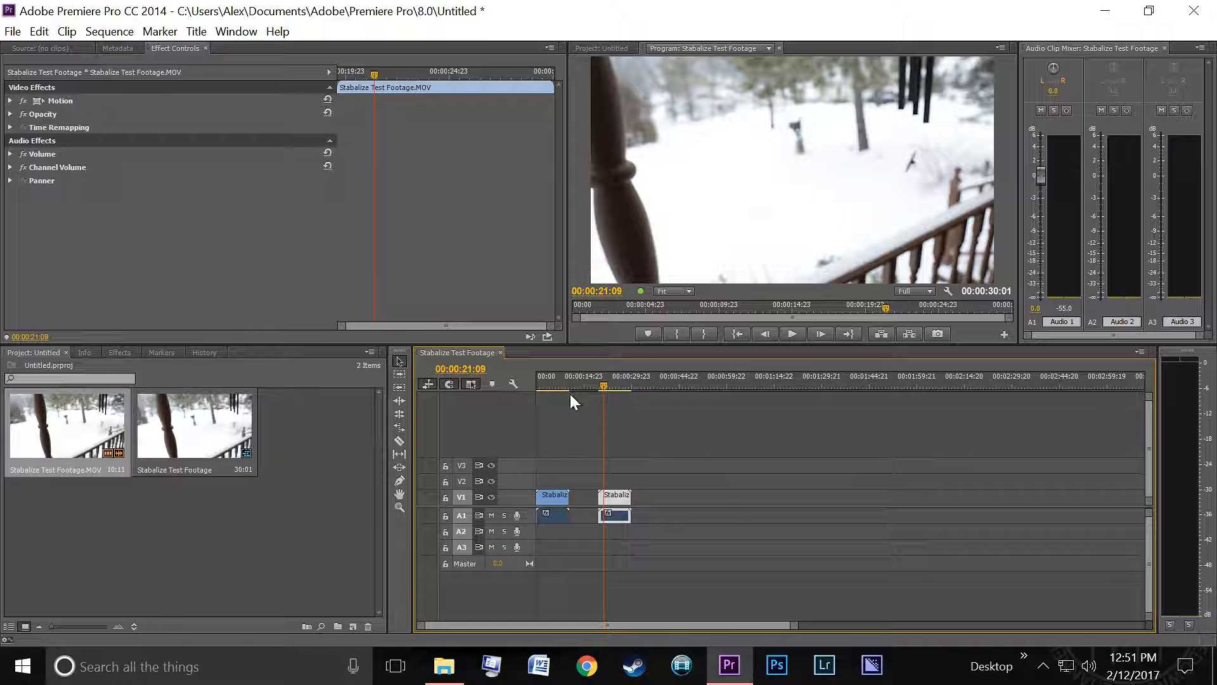
left_click(546, 384)
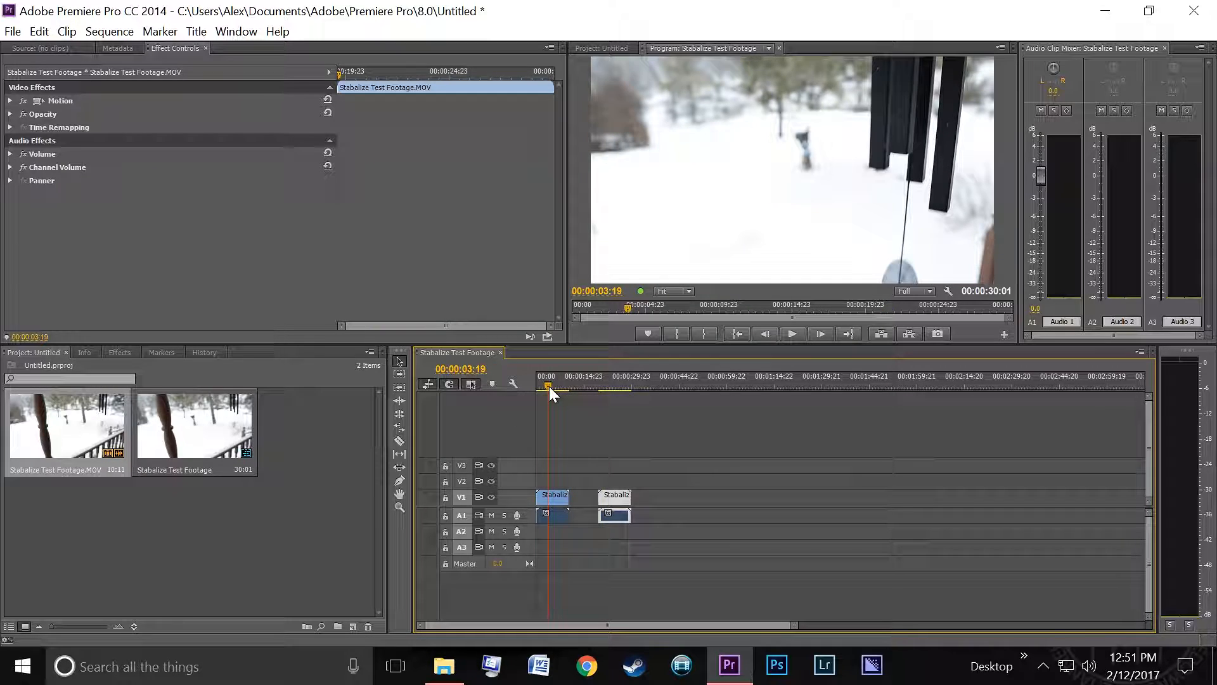
- Select the stabilized clip and set its Warp Stabilizer Result to Smooth Motion, then open the Method options
left_click(614, 497)
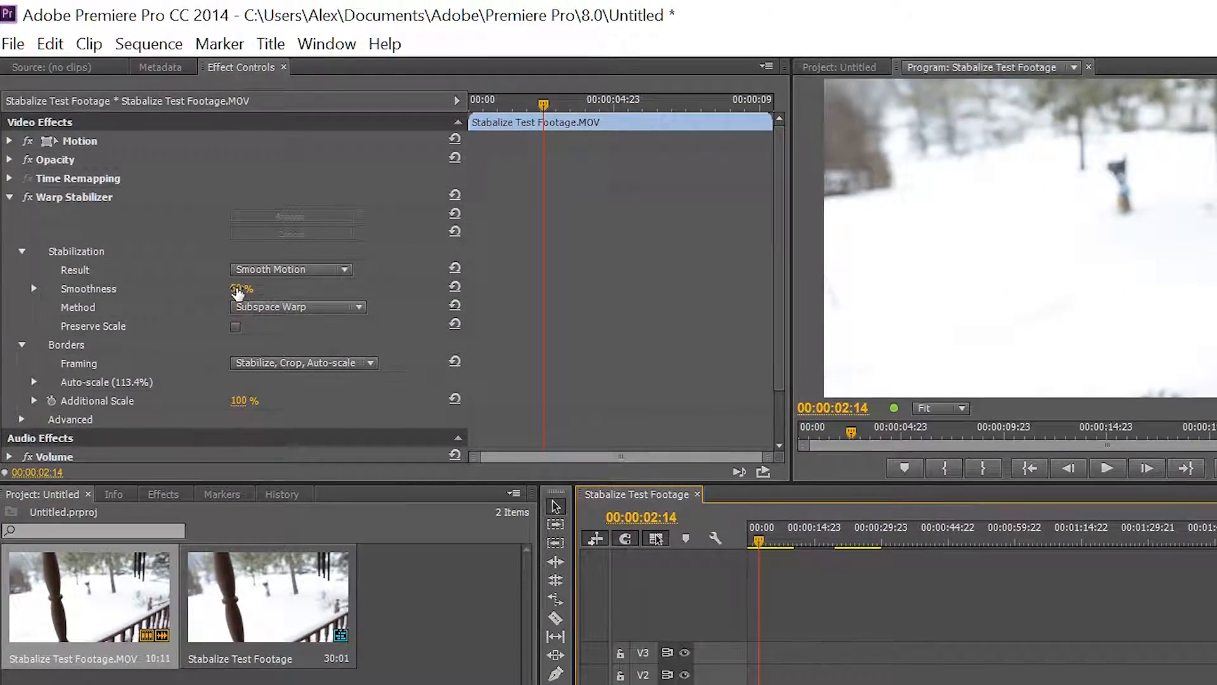
left_click(272, 270)
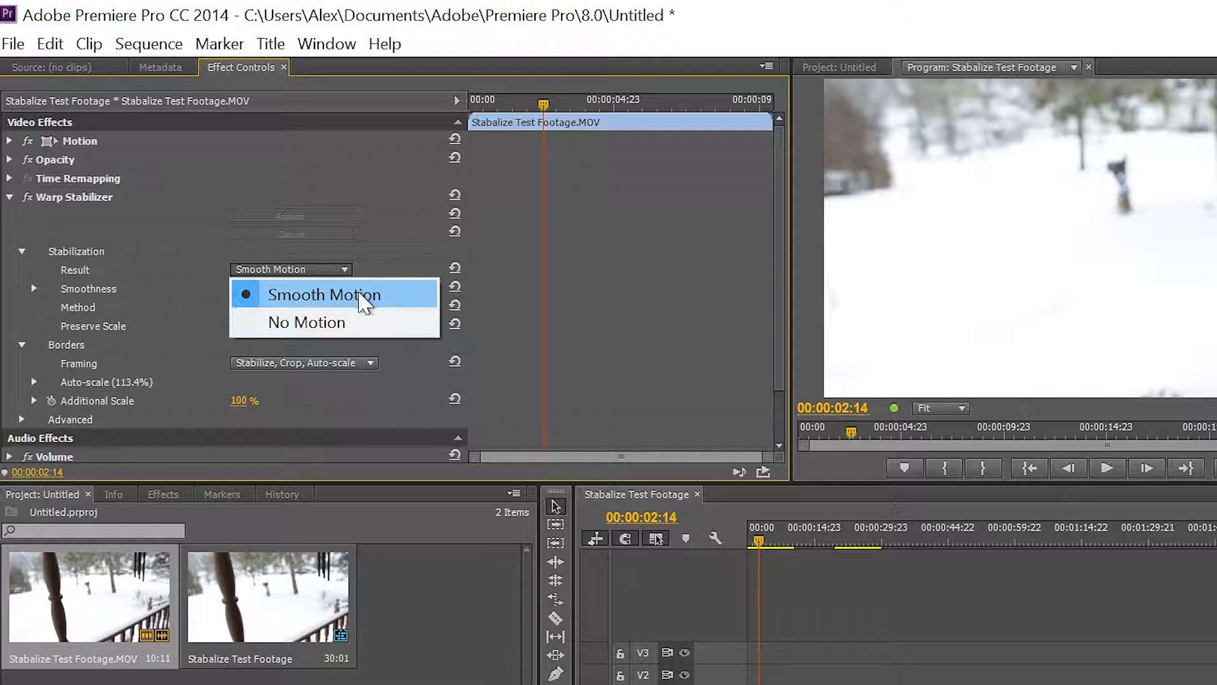
left_click(314, 295)
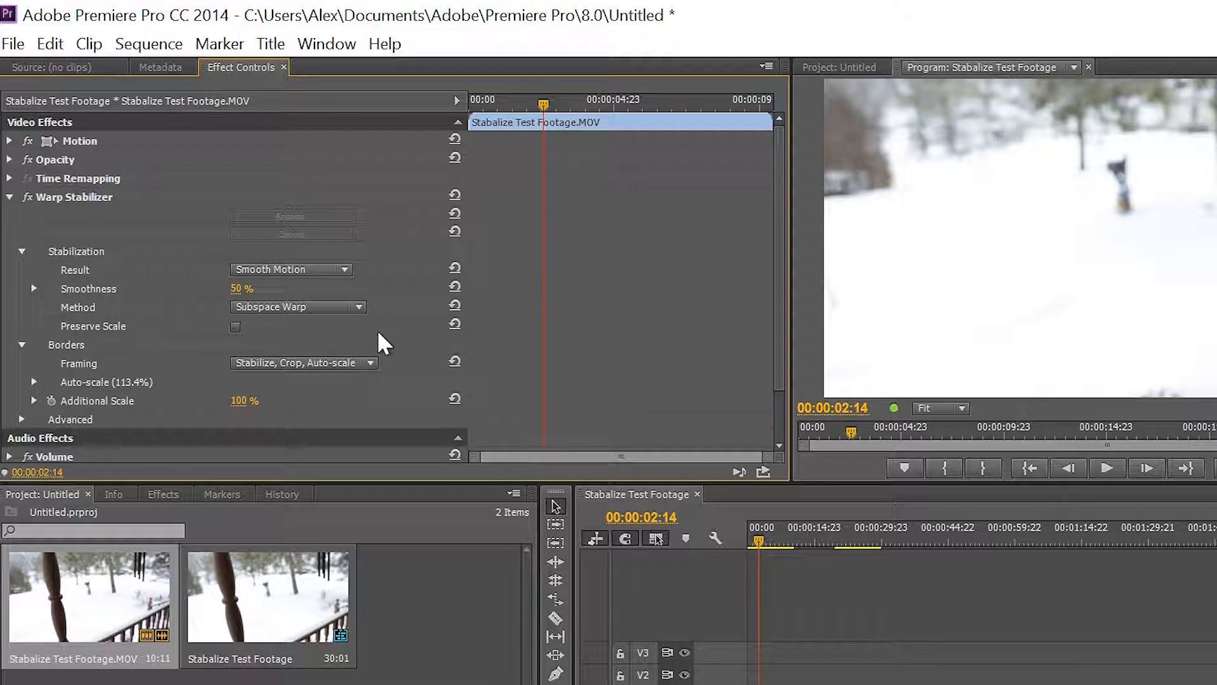
left_click(301, 310)
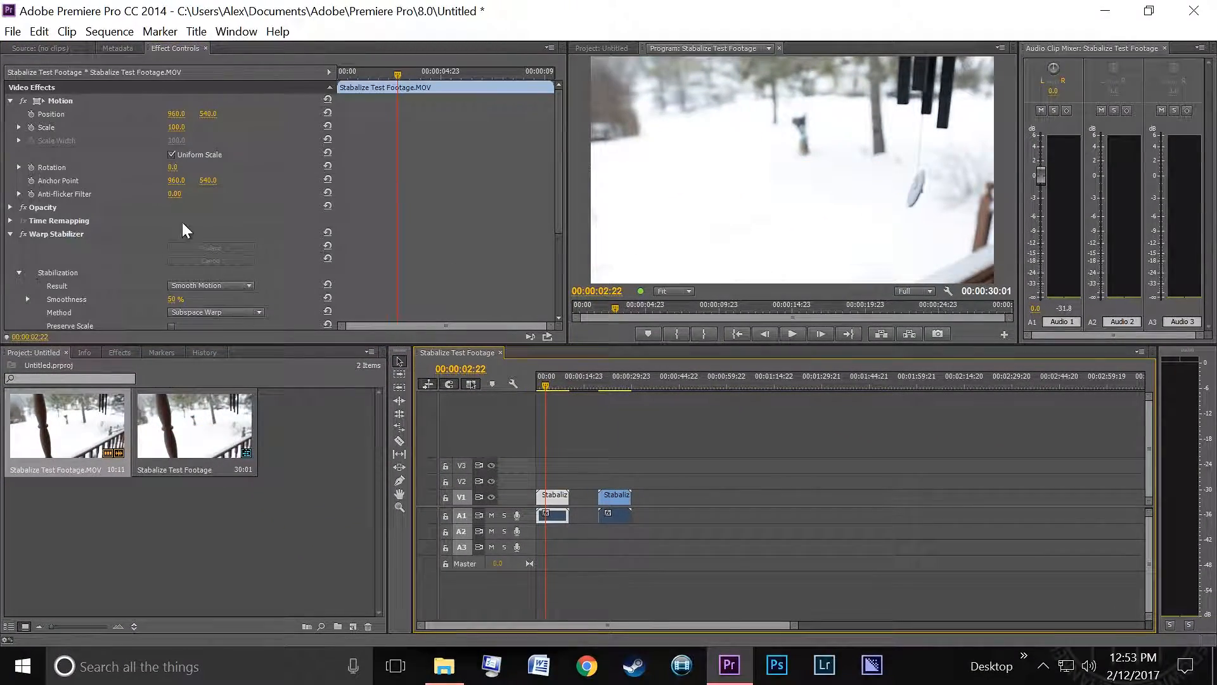
- Enable Preserve Scale in the stabilized clip's Warp Stabilizer settings
scroll(145, 244, "down", 1)
scroll(378, 250, "down", 2)
left_click(211, 276)
left_click(253, 348)
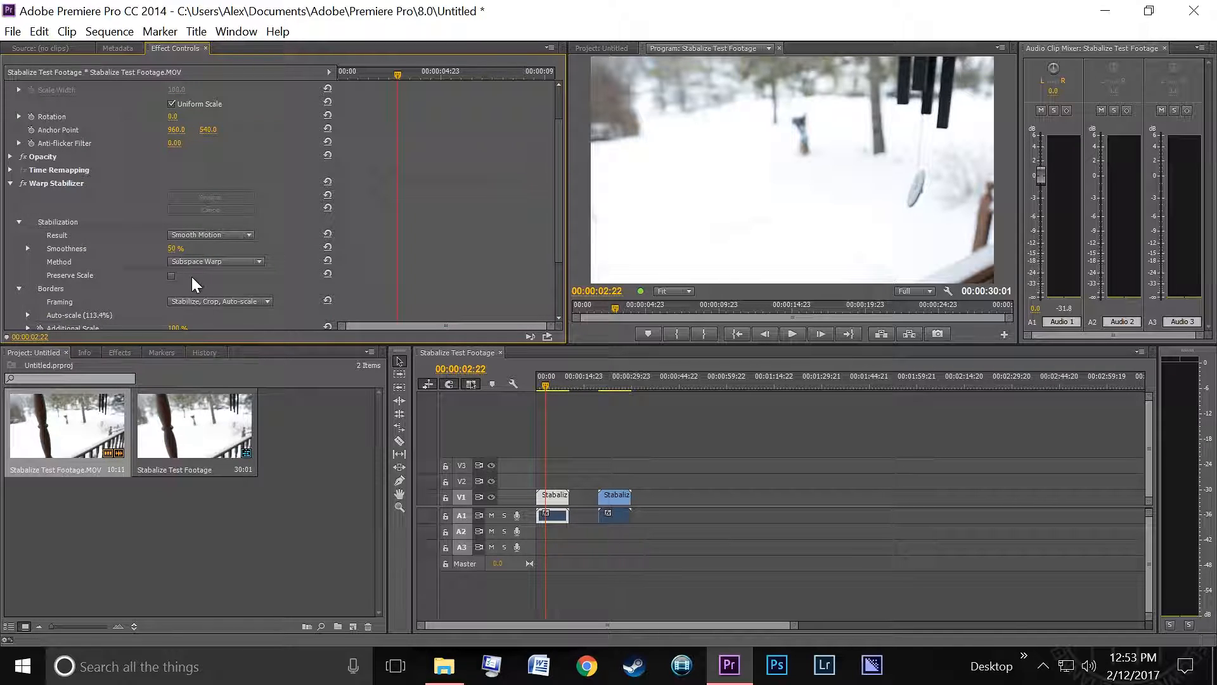
left_click(171, 276)
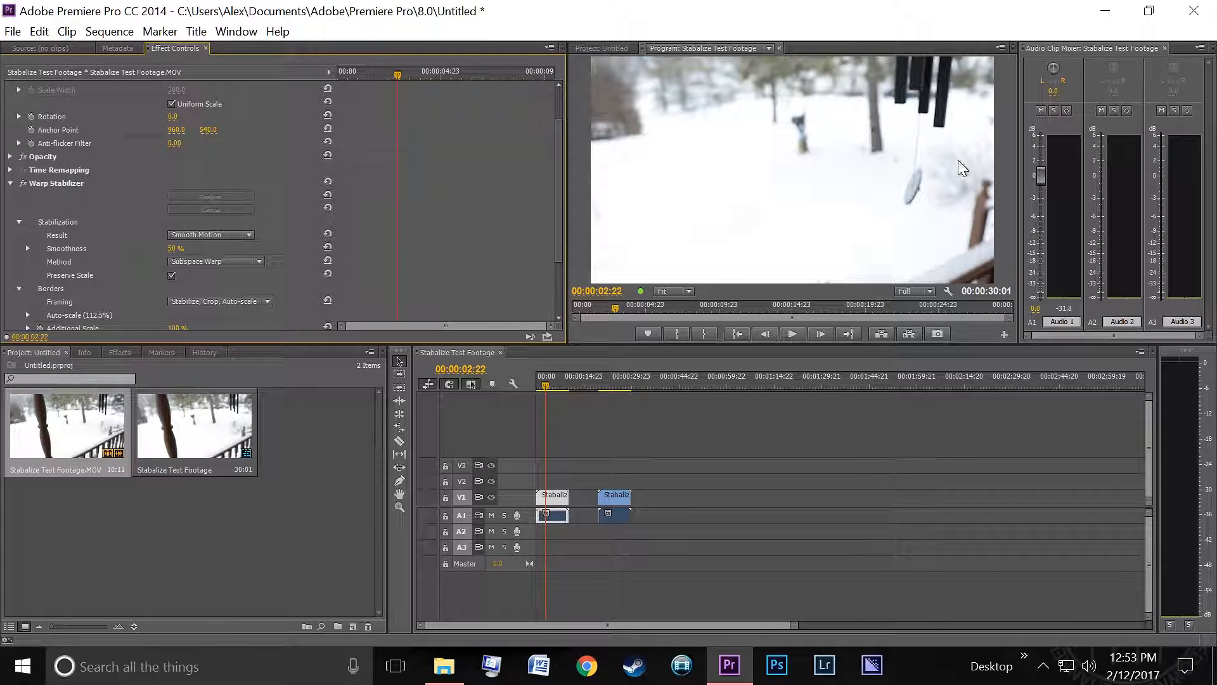
- Play the stabilized clip from the start to review the result
left_click_drag(545, 387, 503, 399)
key("space")
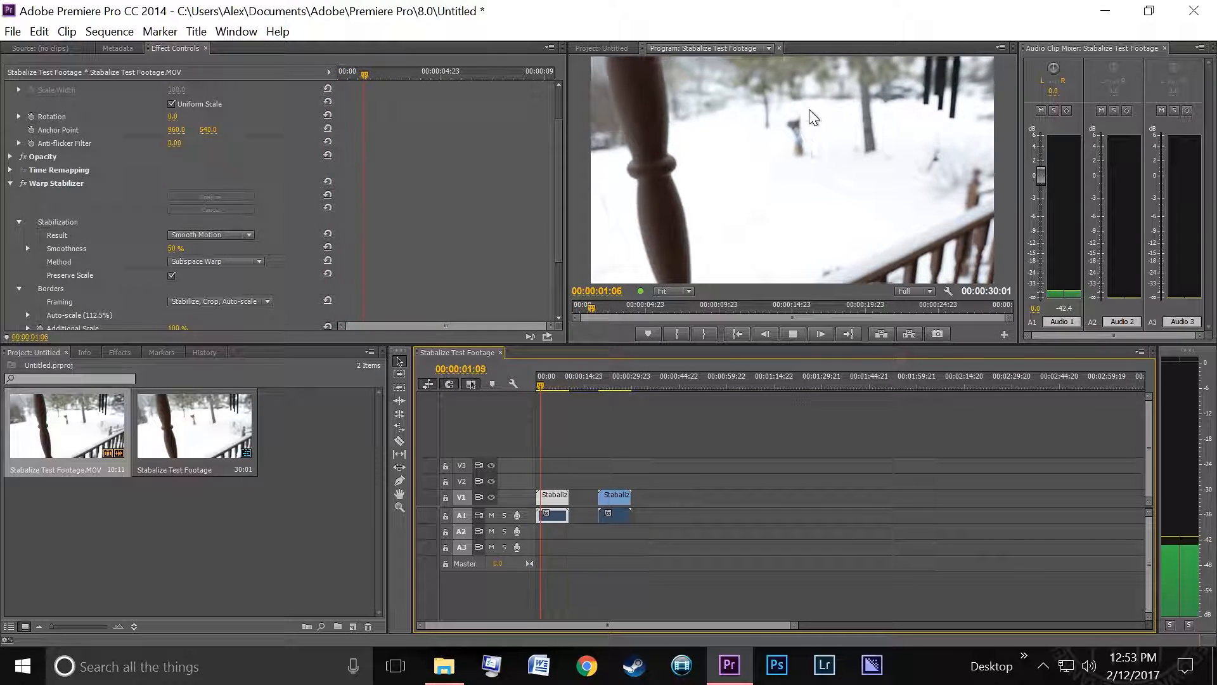
key("space")
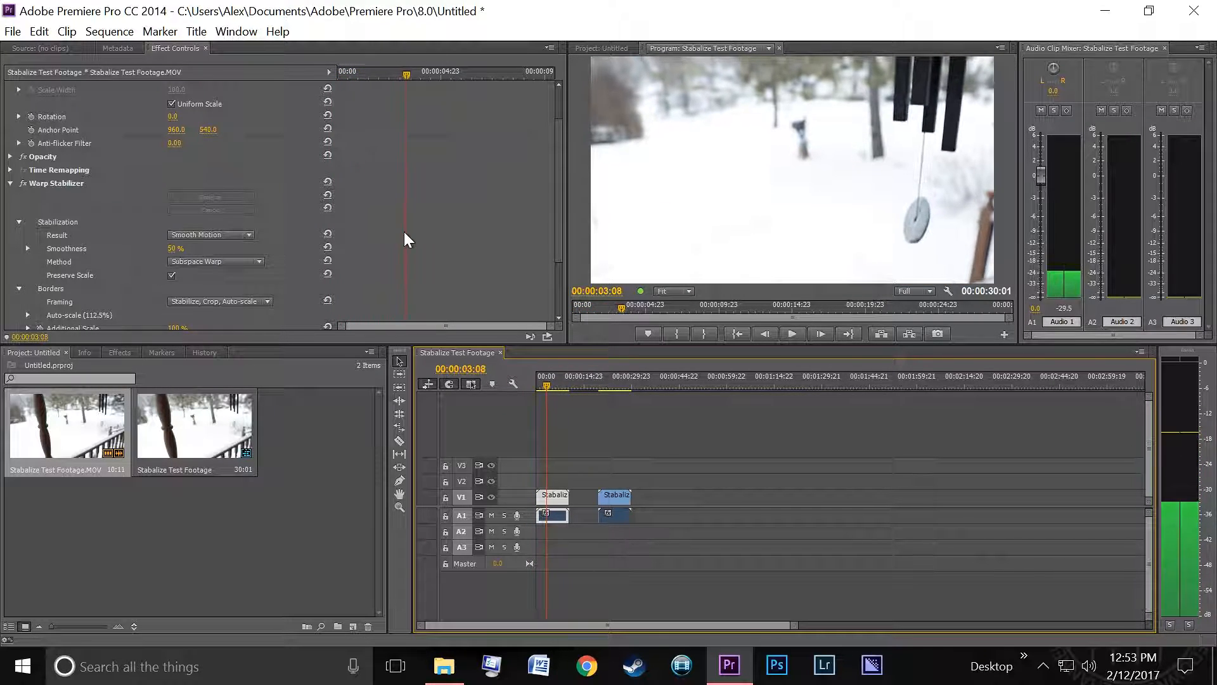
- Turn Preserve Scale off, set Framing to Stabilize Only, and play the clip back
left_click(172, 275)
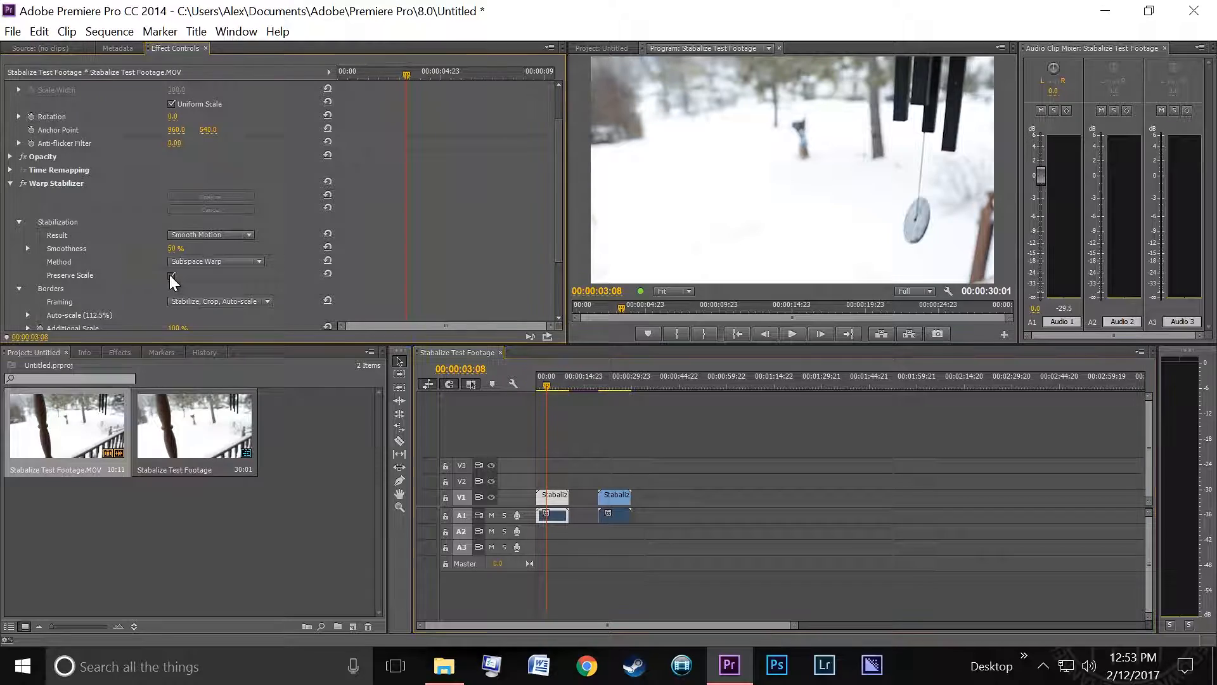
scroll(177, 266, "down", 2)
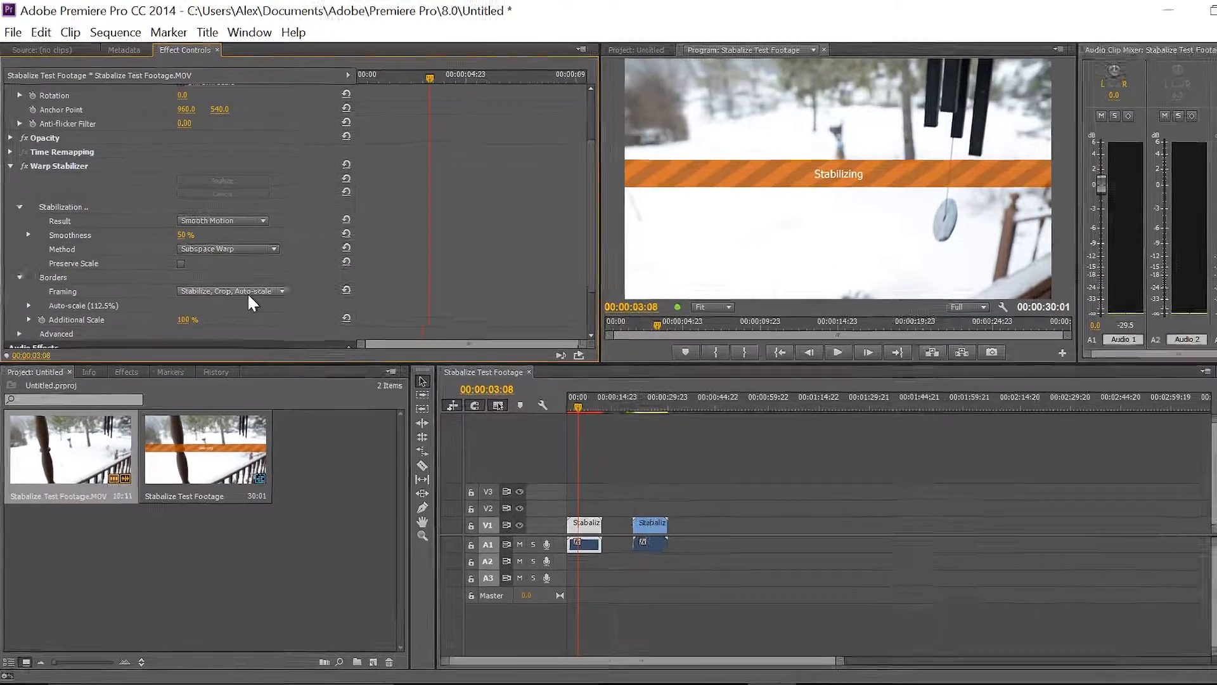
left_click(209, 276)
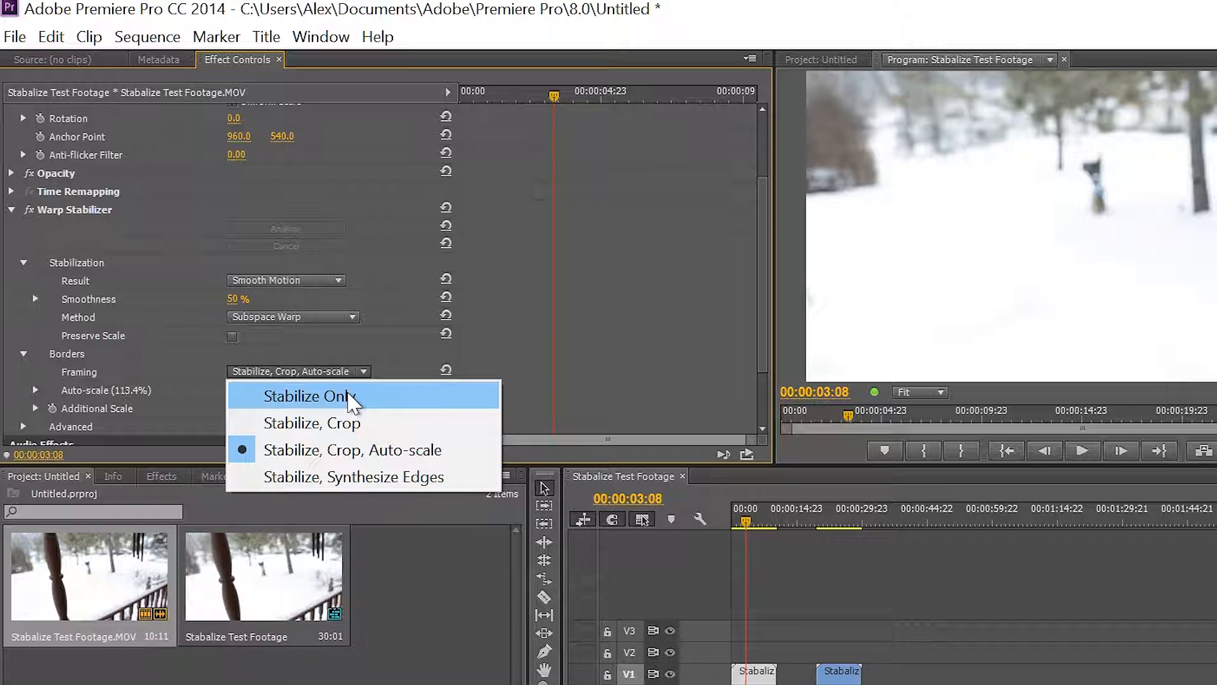
left_click(352, 408)
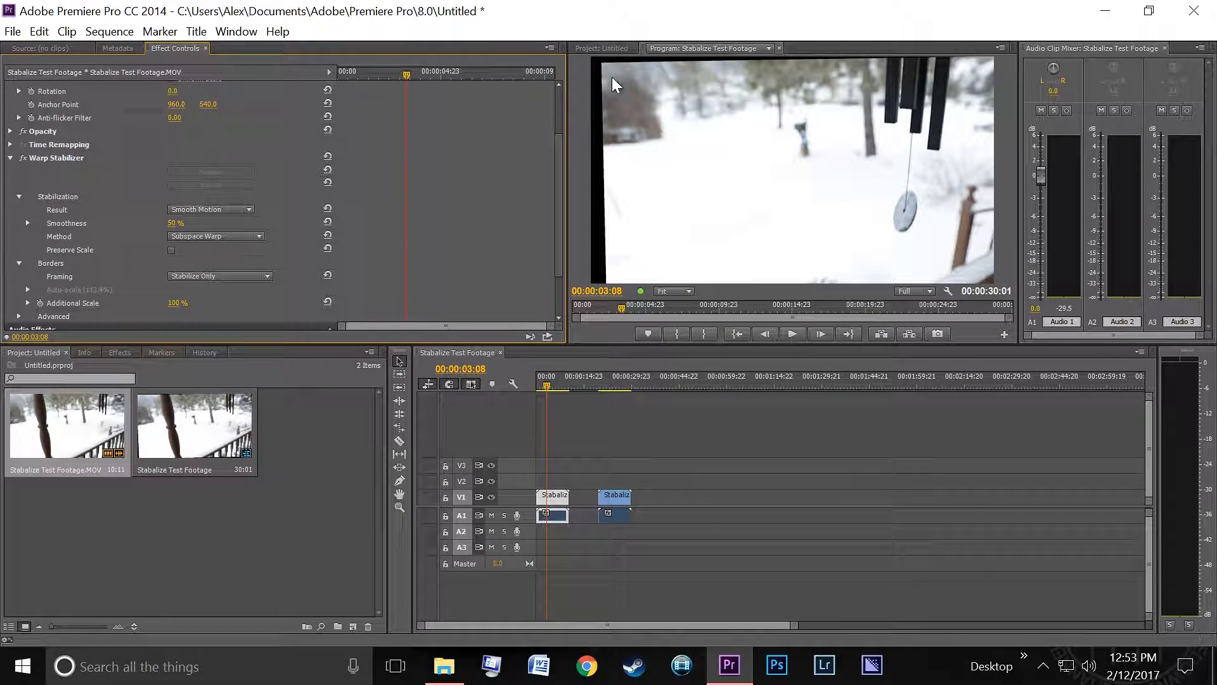
key("space")
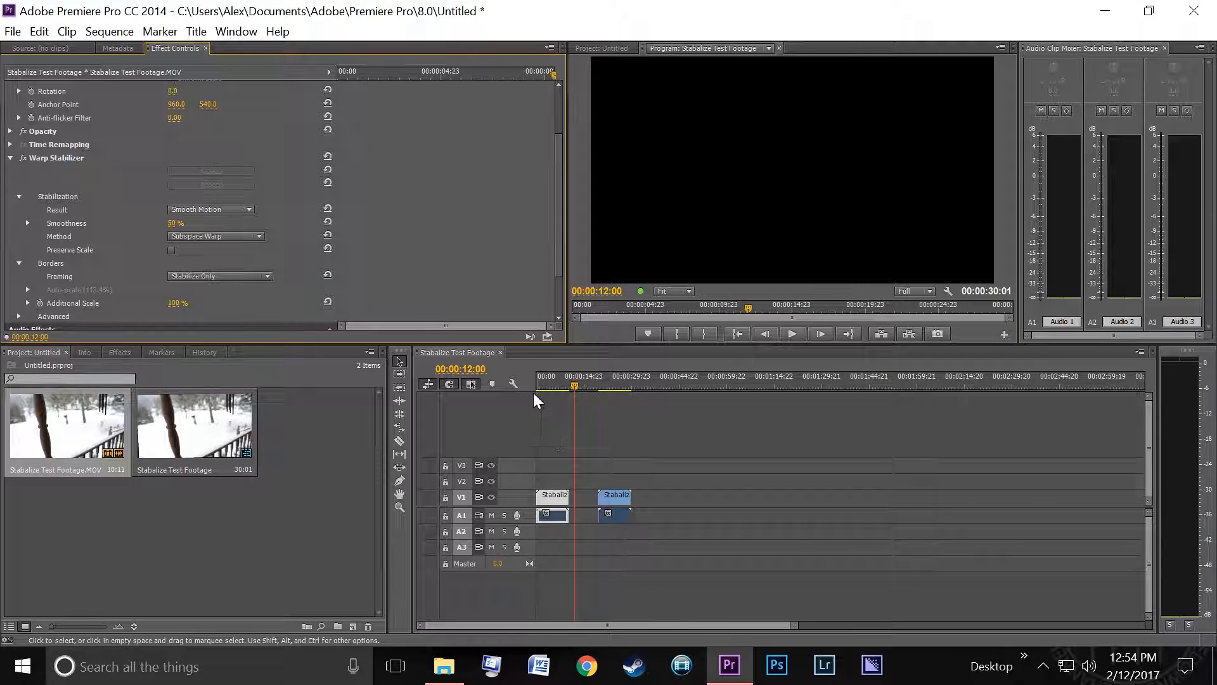
- Switch the Framing to Stabilize, Crop and replay the clip from the start
left_click_drag(549, 379, 480, 380)
left_click(191, 275)
left_click(222, 313)
key("space")
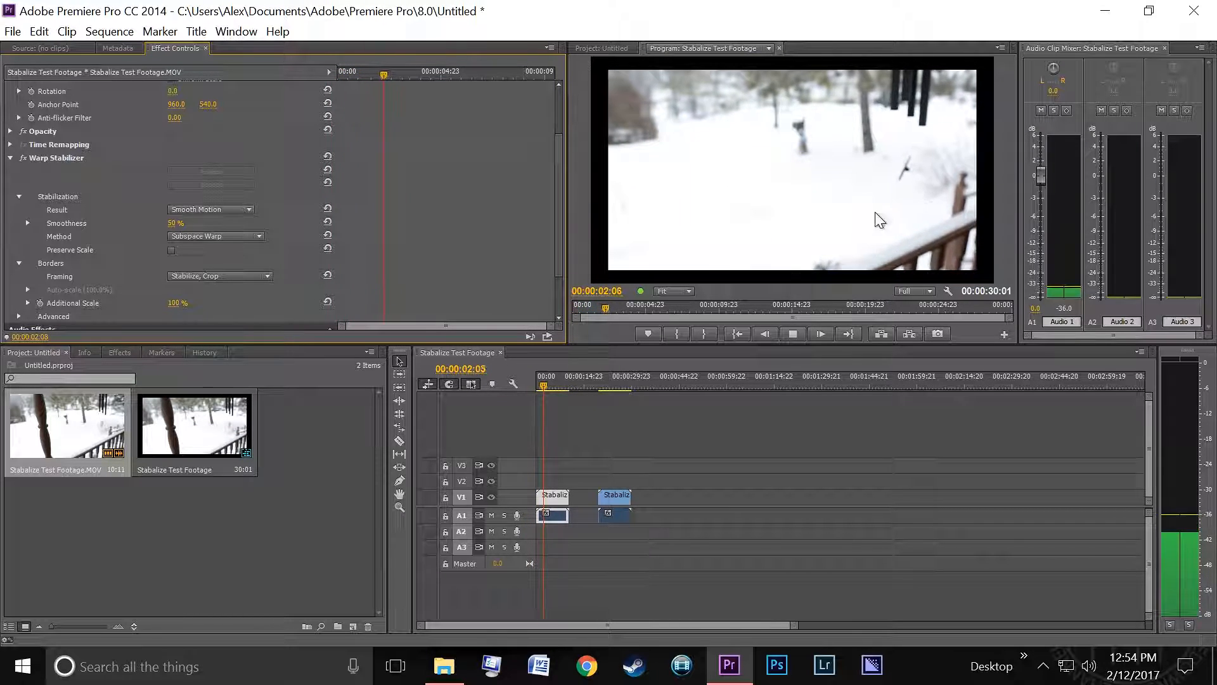
key("space")
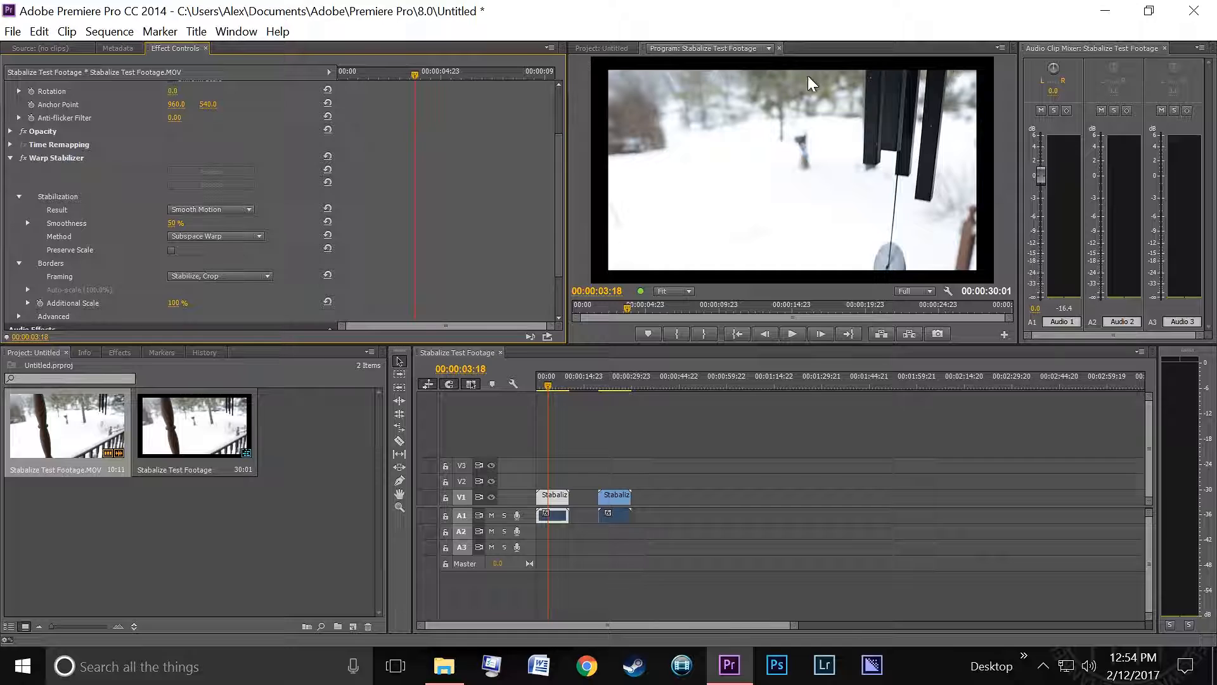
- Increase the clip's Motion Scale to 114 and preview the result
scroll(95, 147, "up", 3)
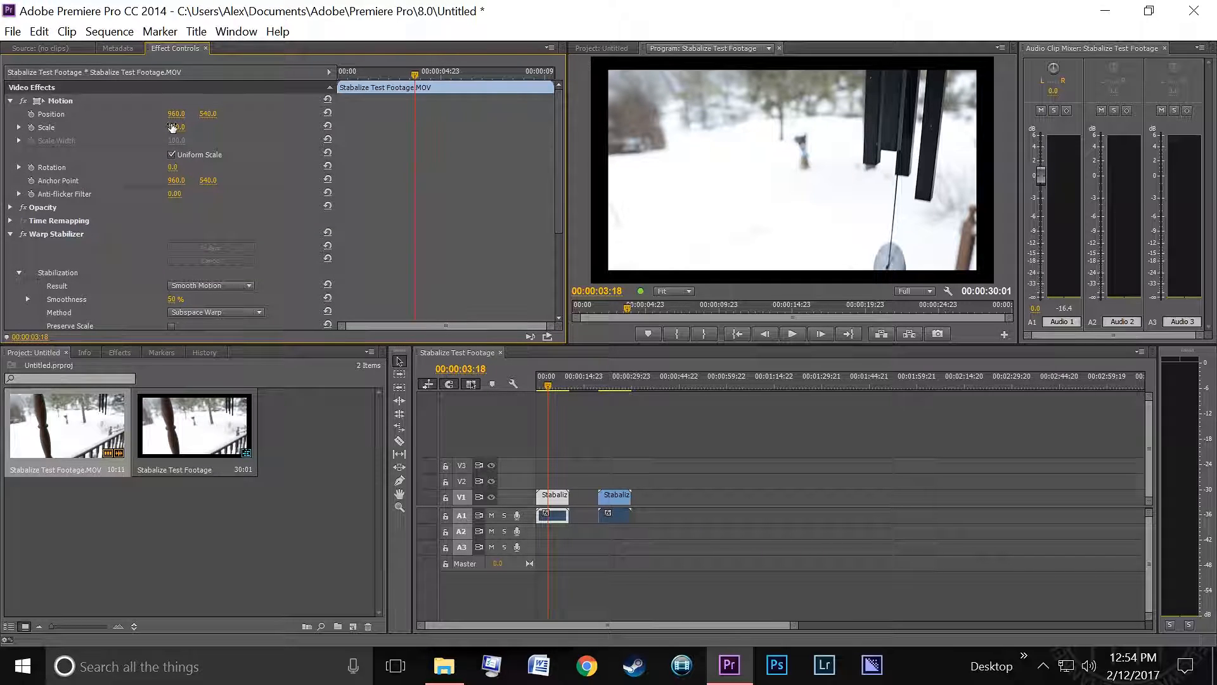
left_click_drag(176, 128, 185, 127)
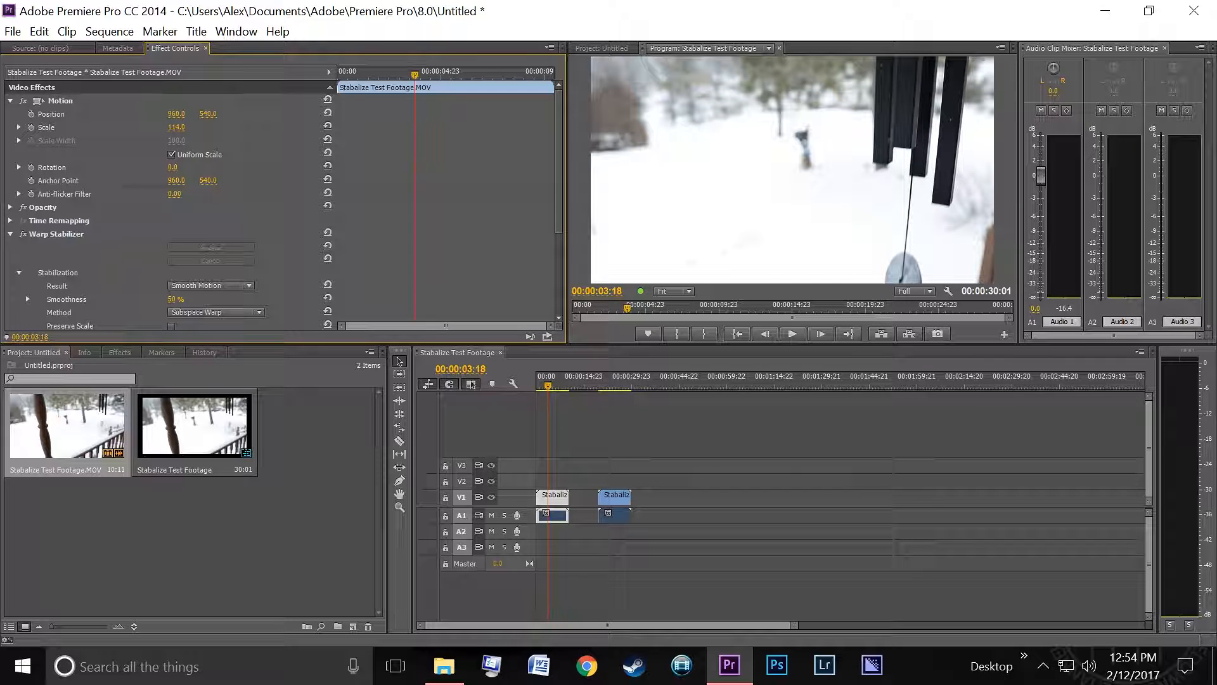
key("space")
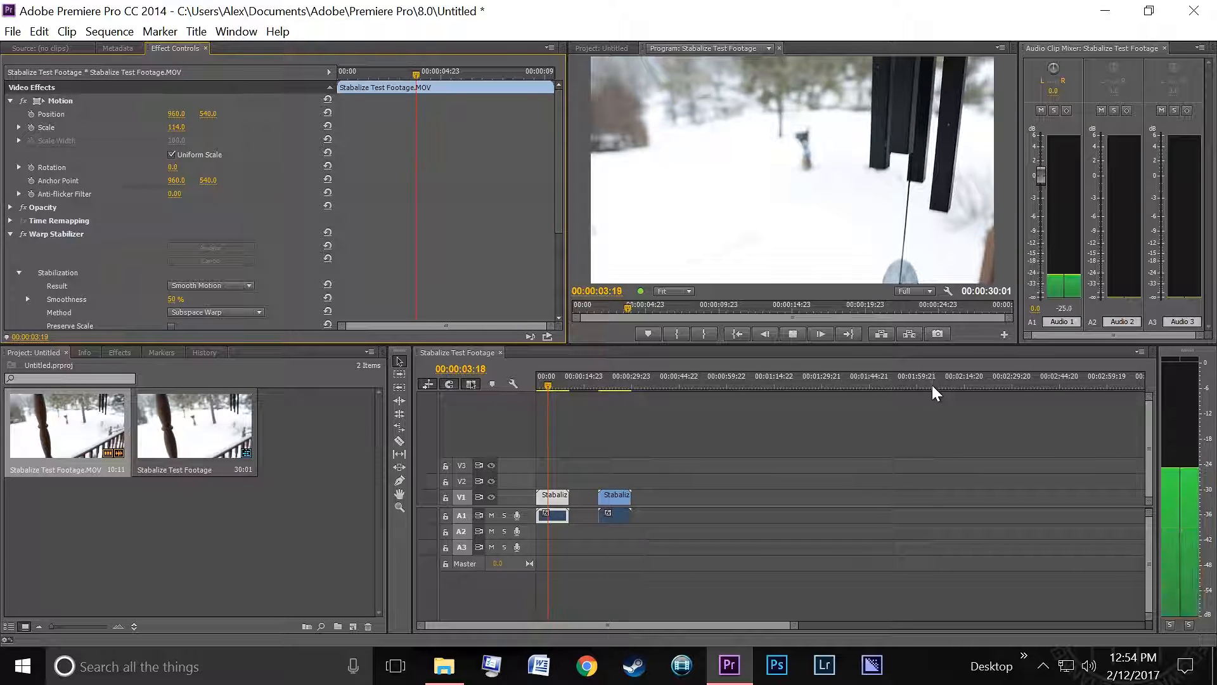
key("space")
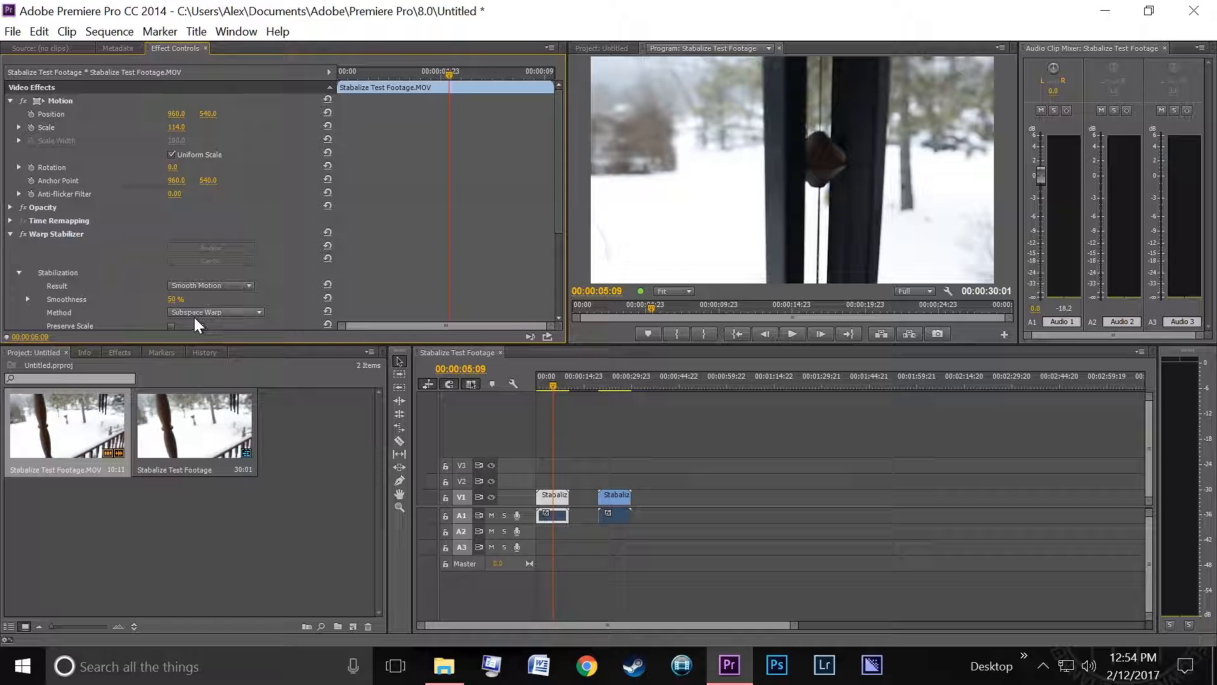
- Set the Warp Stabilizer Framing back to Stabilize, Crop, Auto-scale
scroll(89, 288, "down", 2)
left_click(196, 264)
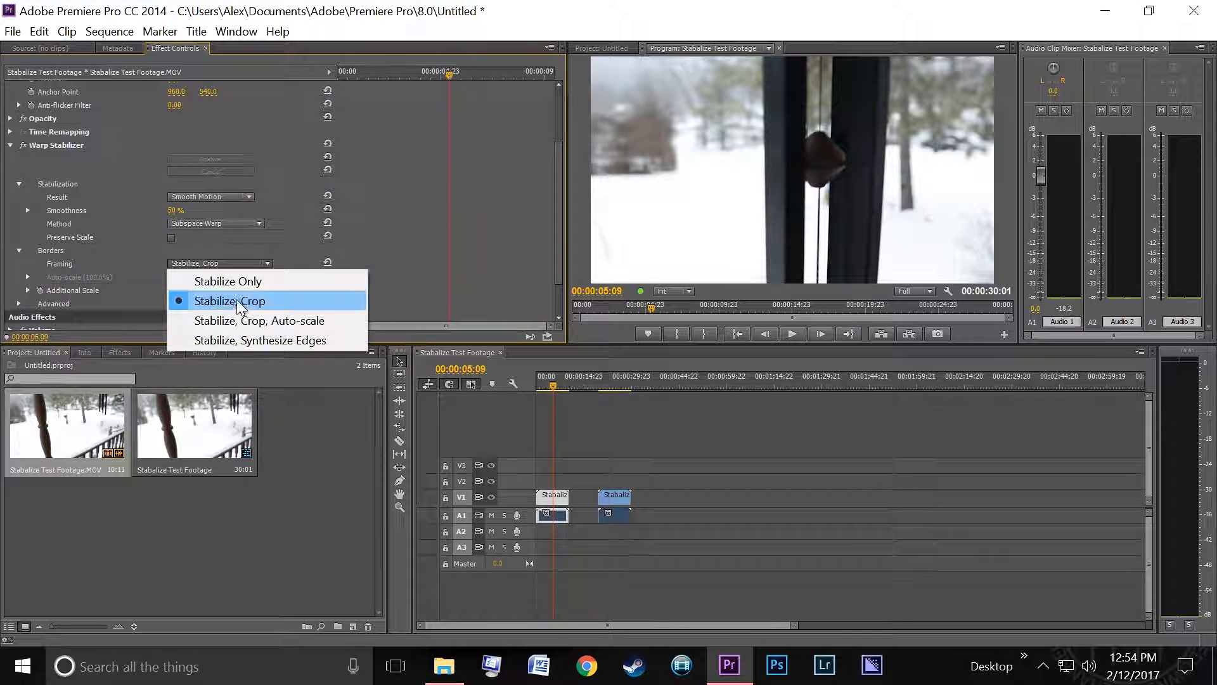
left_click(260, 320)
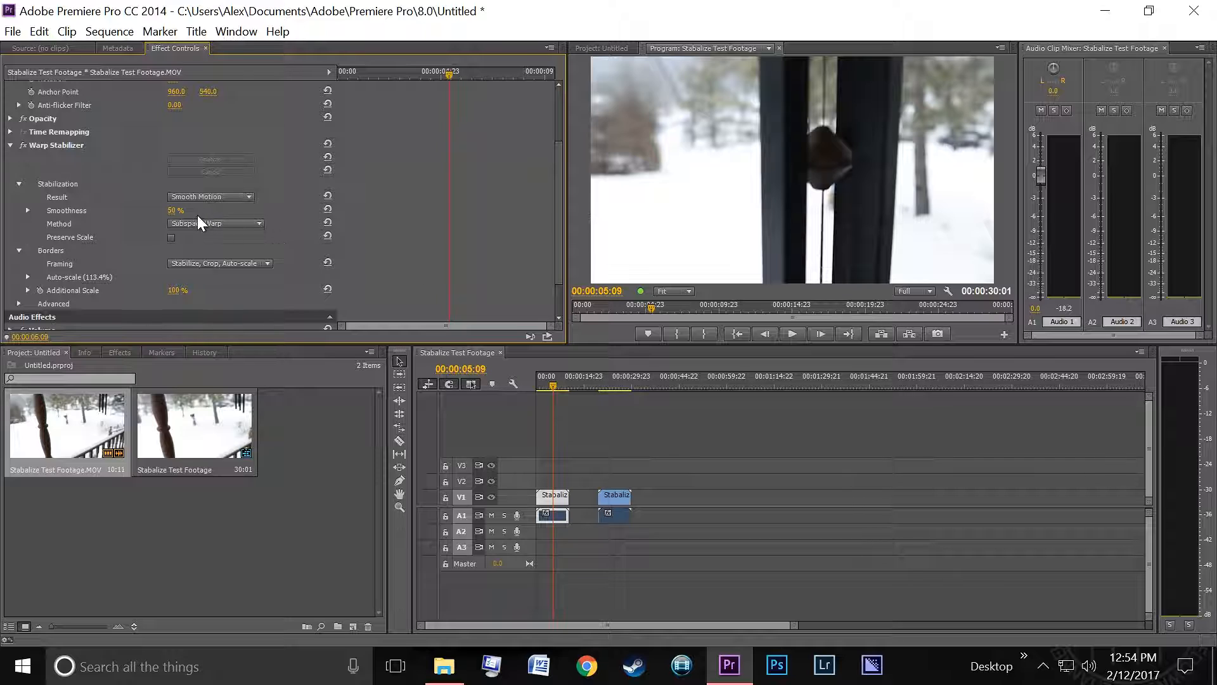
- Reset the clip's Motion Scale to 100
scroll(134, 166, "up", 4)
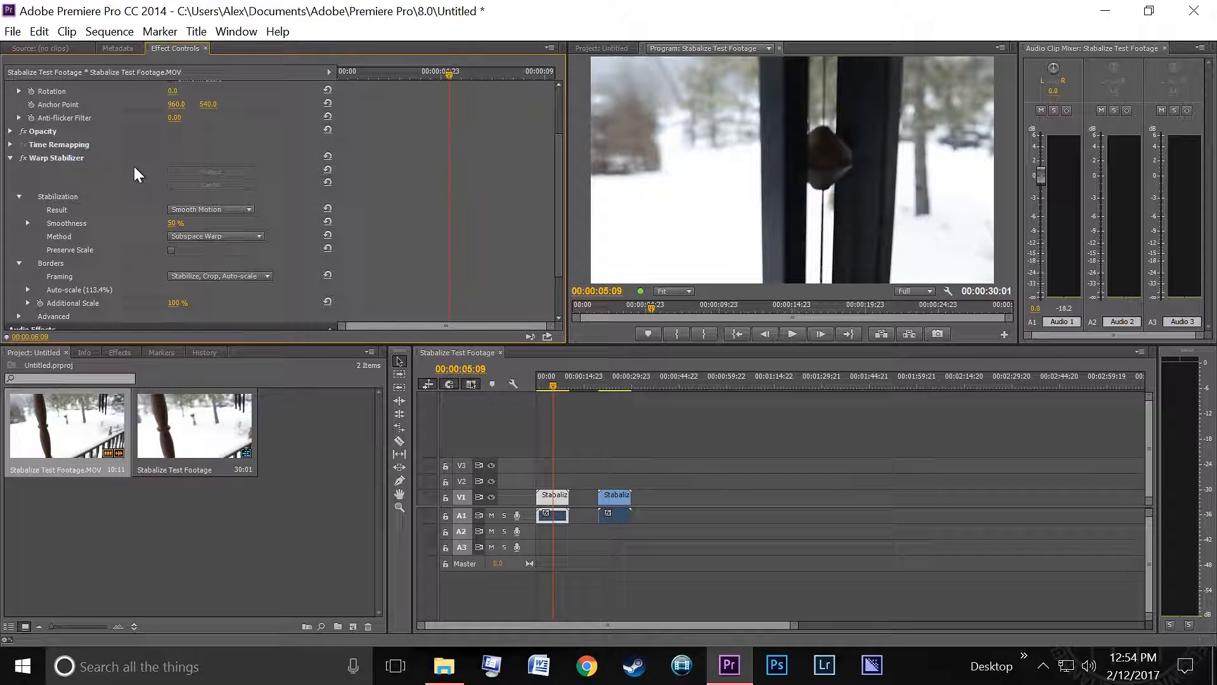
scroll(89, 187, "up", 3)
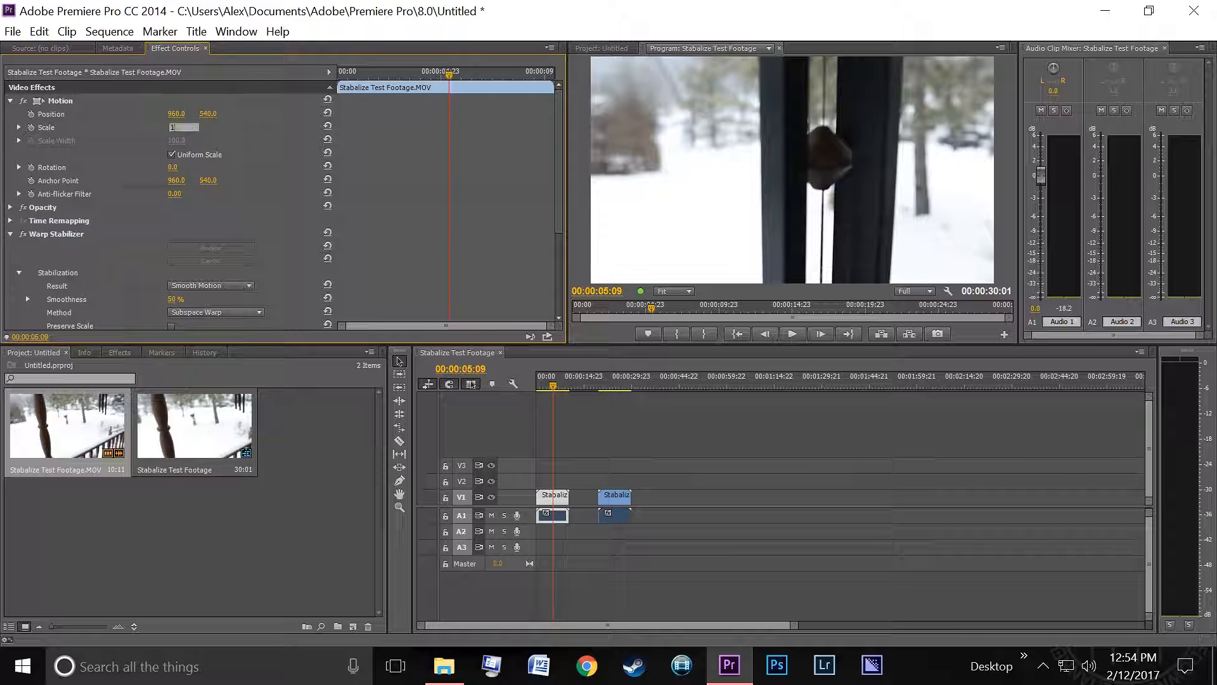
key("Return")
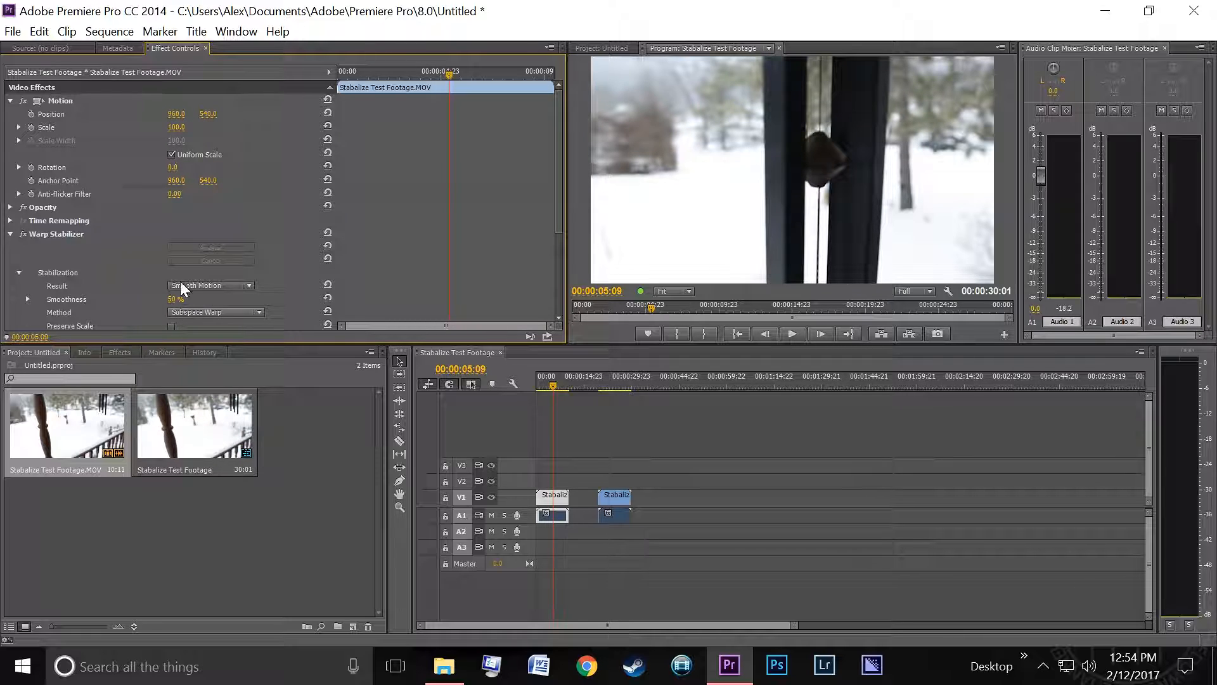
- Try adjusting the Additional Scale and undo the change
scroll(161, 245, "down", 10)
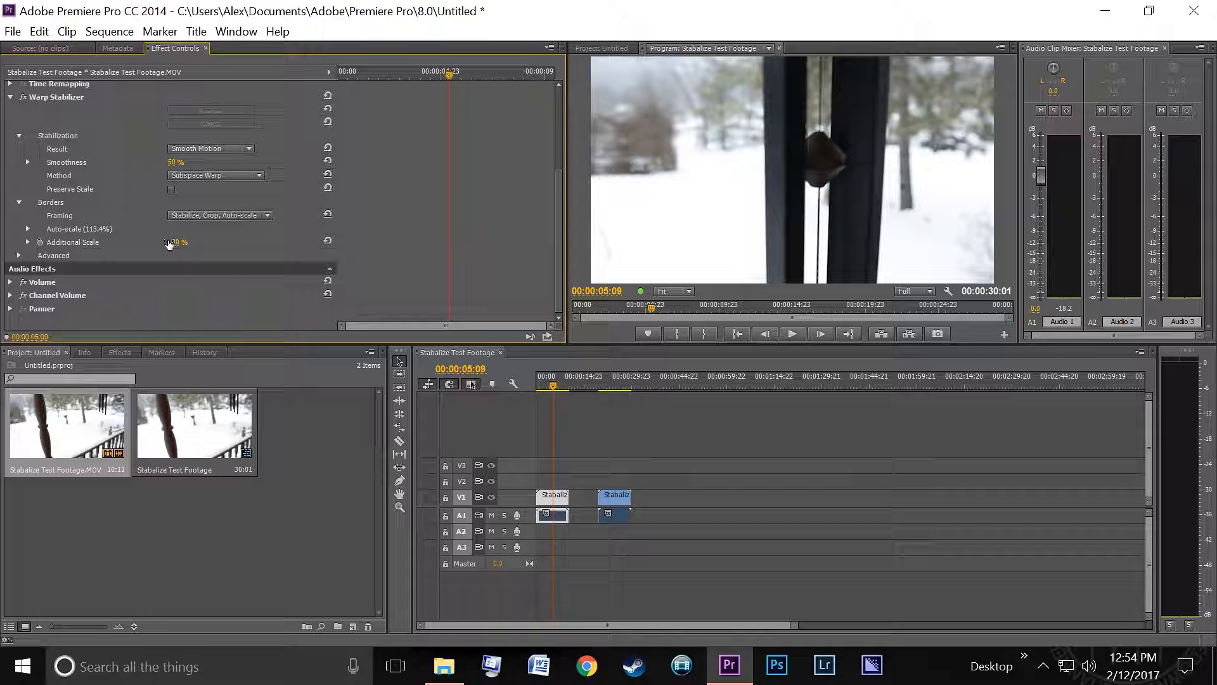
mouse_move(175, 242)
left_mouse_down()
mouse_move(405, 242)
mouse_move(111, 242)
mouse_move(285, 242)
mouse_move(114, 242)
mouse_move(183, 243)
left_mouse_up()
key("ctrl+z")
- Raise the Warp Stabilizer Smoothness to 100%
left_click(28, 163)
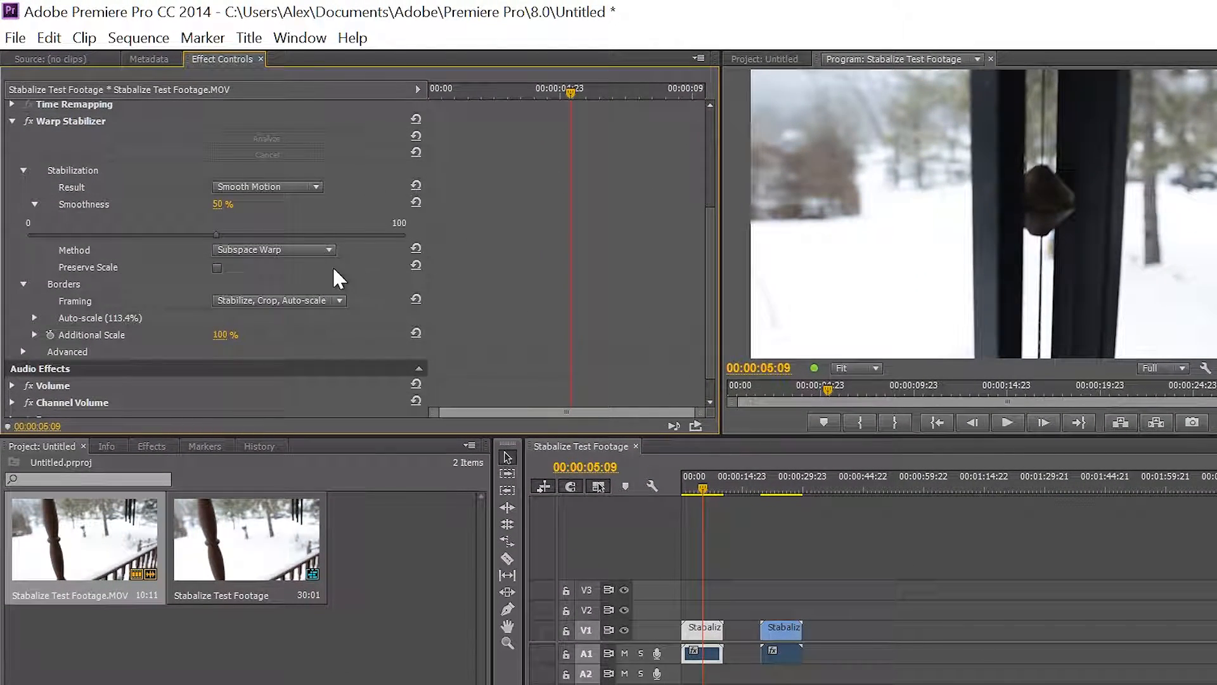
left_click_drag(216, 235, 428, 242)
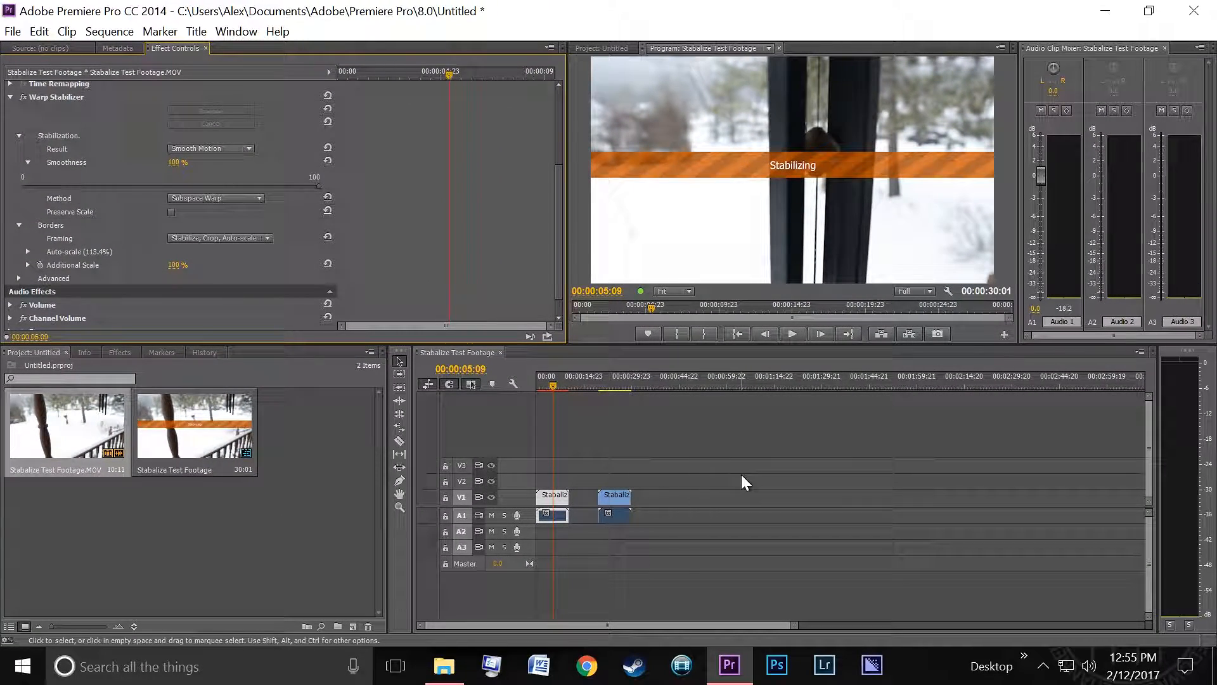
scroll(25, 149, "up", 4)
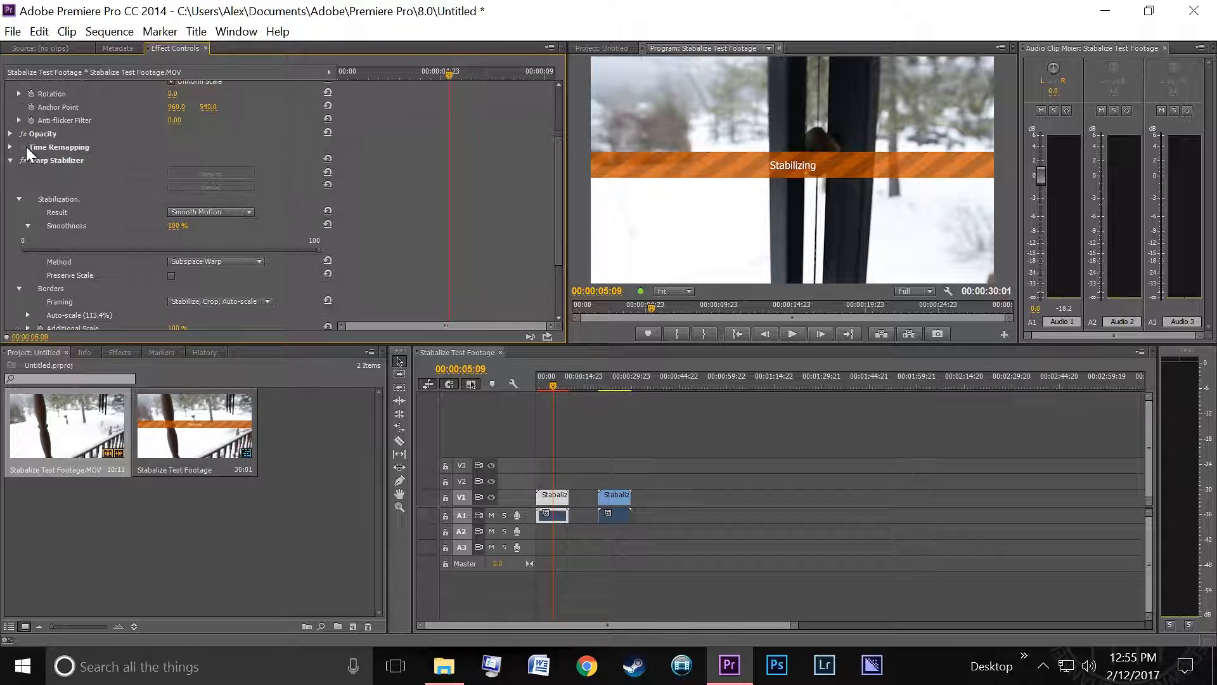
scroll(26, 146, "up", 4)
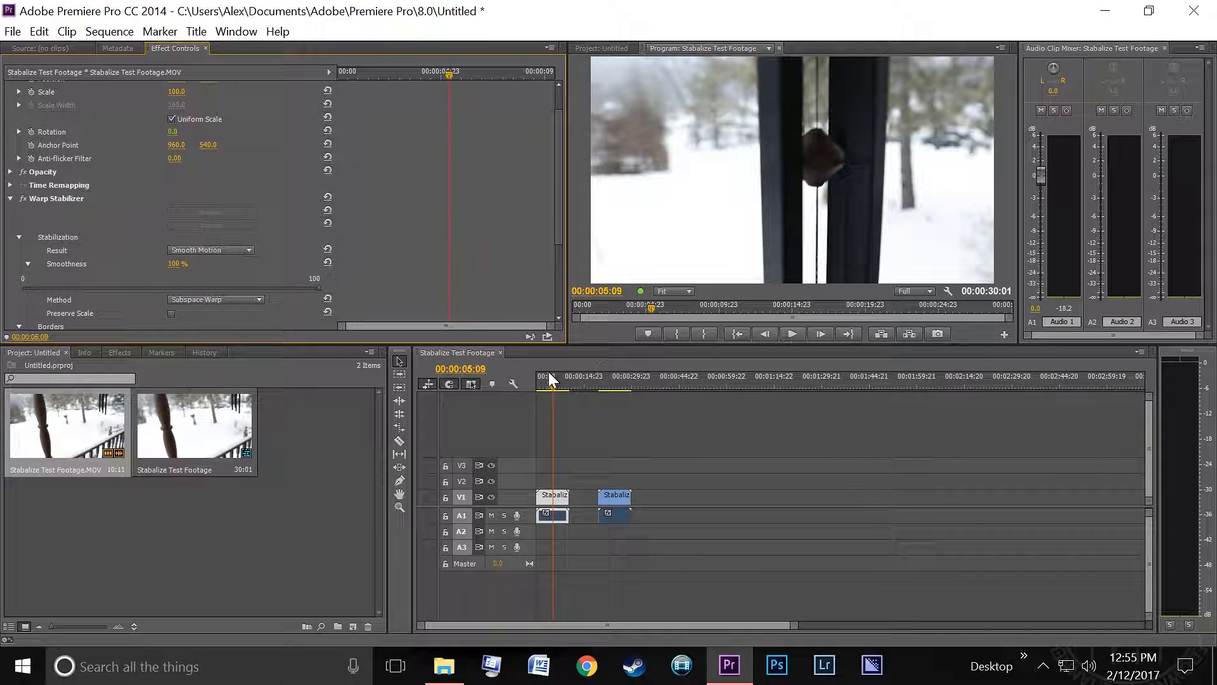
left_click(28, 264)
- Expand the Warp Stabilizer's Advanced settings to examine them
scroll(121, 182, "down", 3)
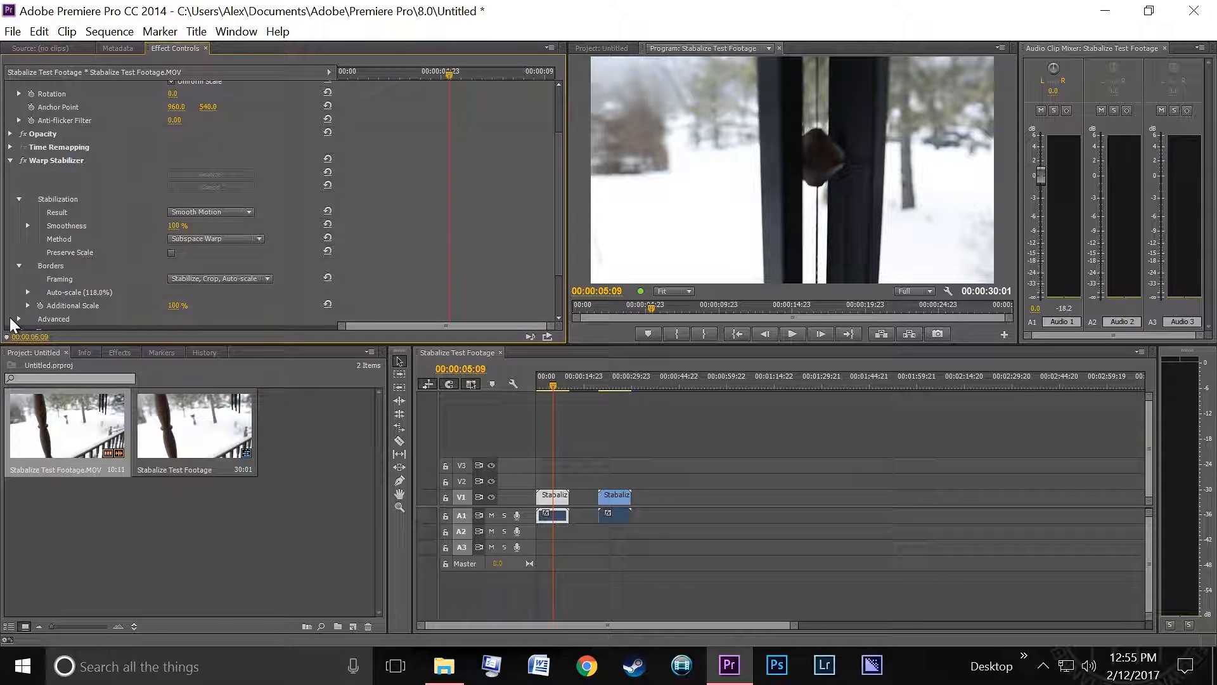
left_click(18, 319)
scroll(26, 311, "down", 3)
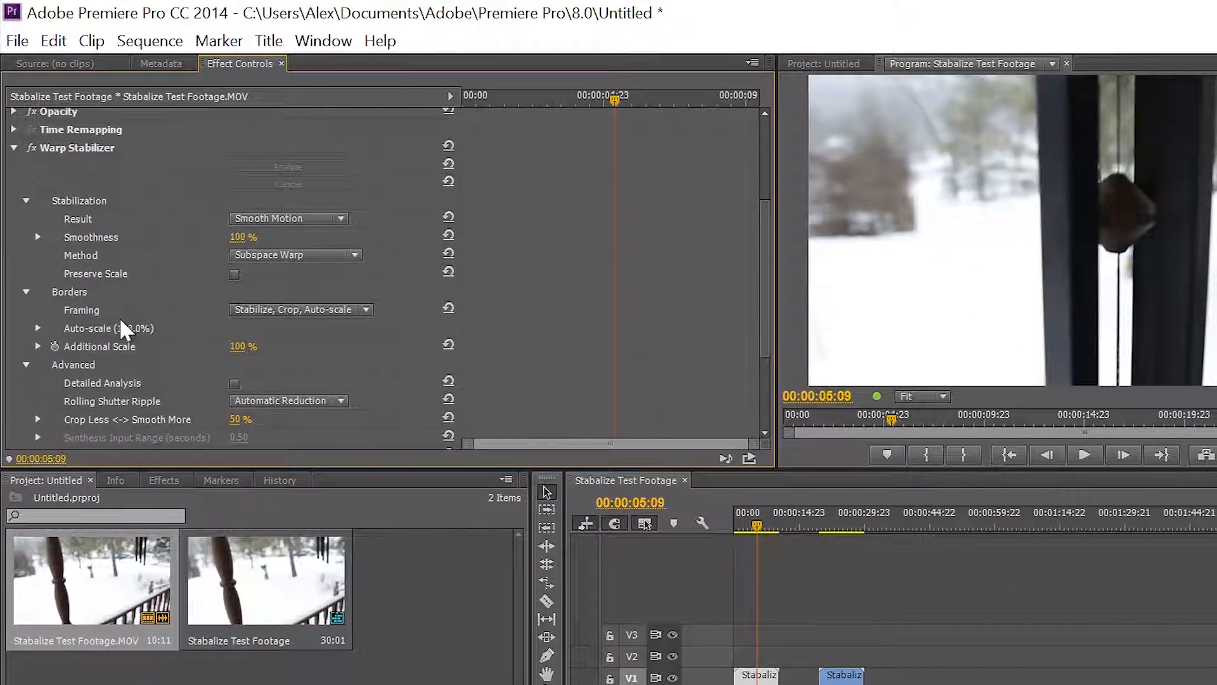
scroll(118, 298, "up", 4)
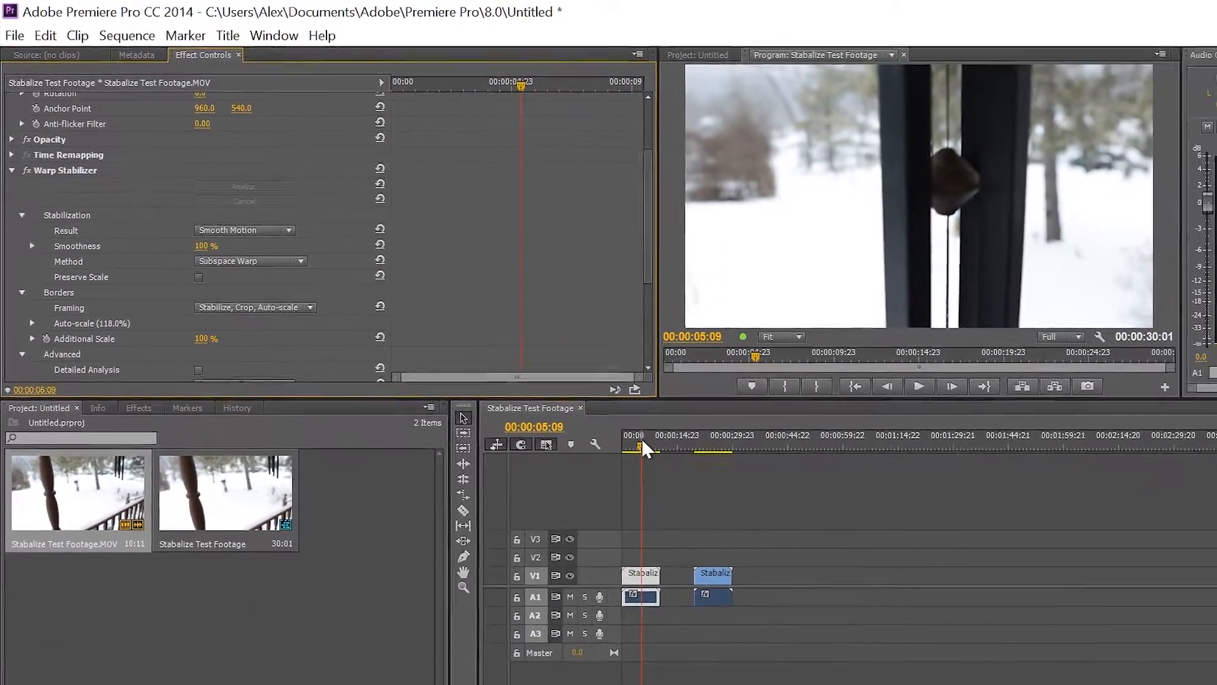
- Play the stabilized clip from the start and return the playhead to the beginning
left_click_drag(715, 494, 680, 492)
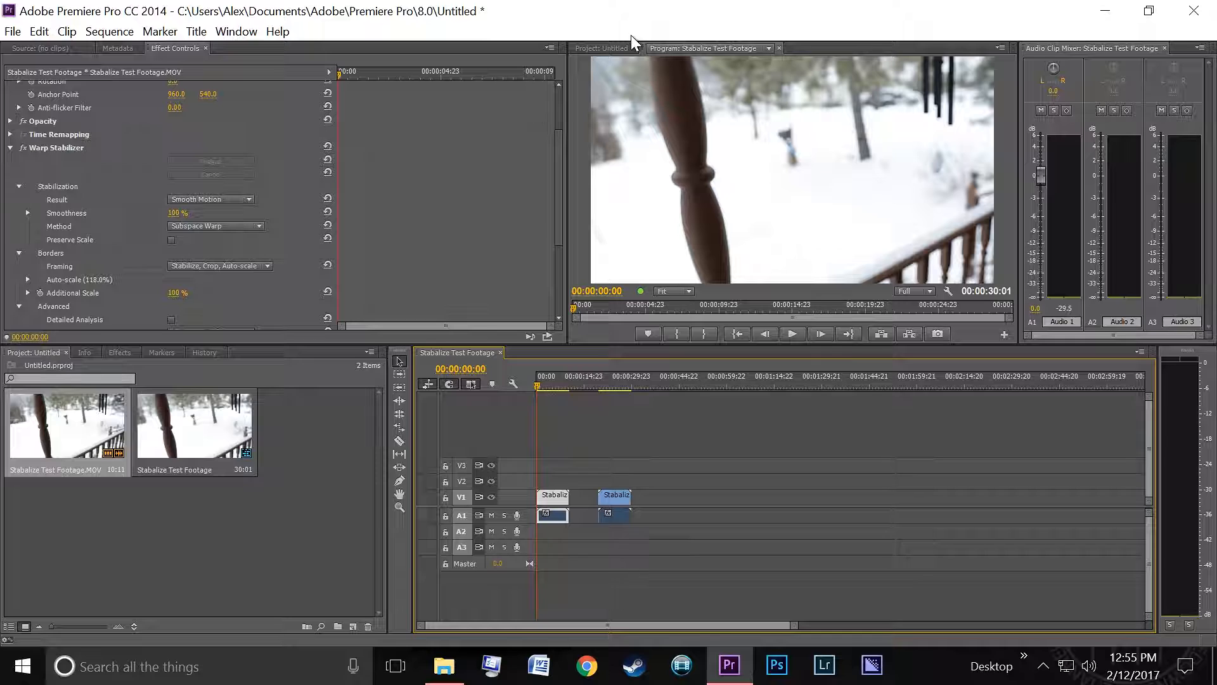
key("space")
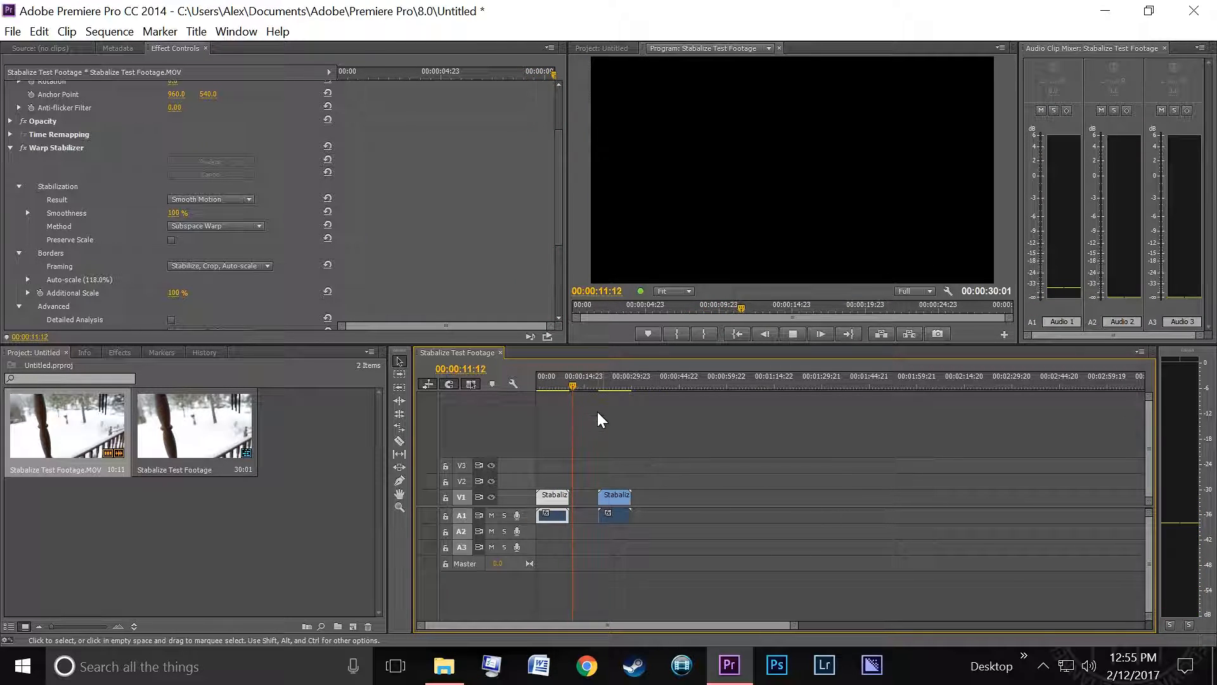
left_click_drag(561, 388, 511, 387)
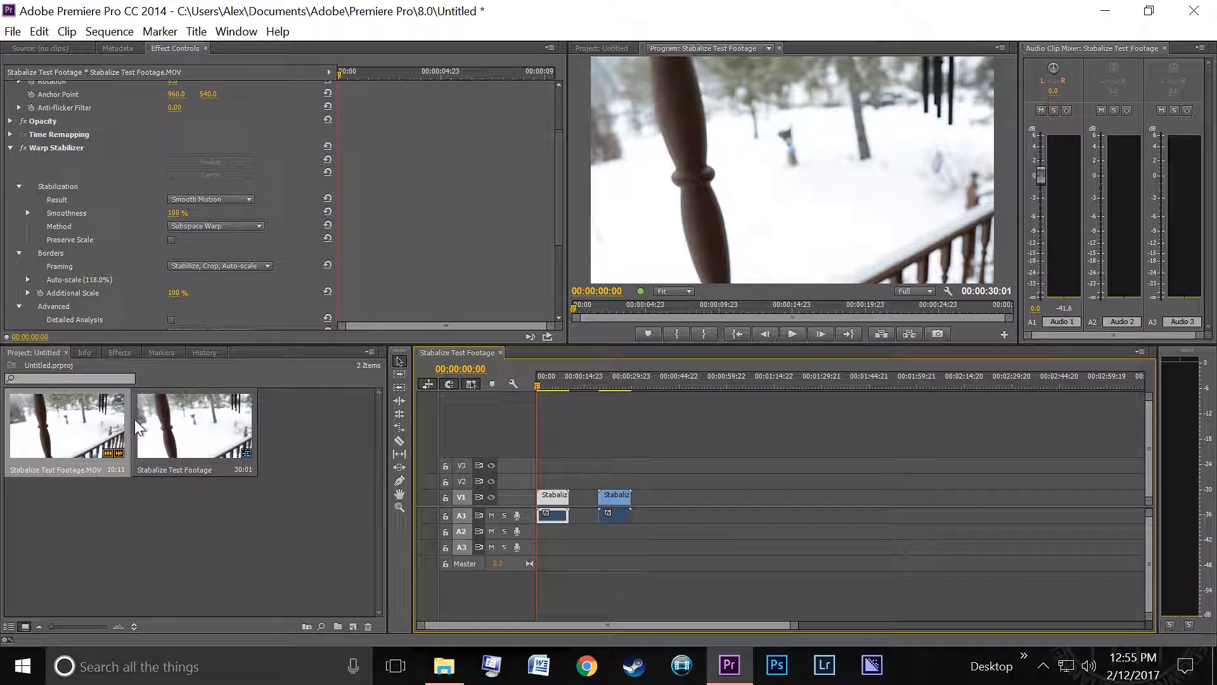
- Reopen the Advanced settings and inspect the Rolling Shutter Ripple options
scroll(97, 275, "down", 5)
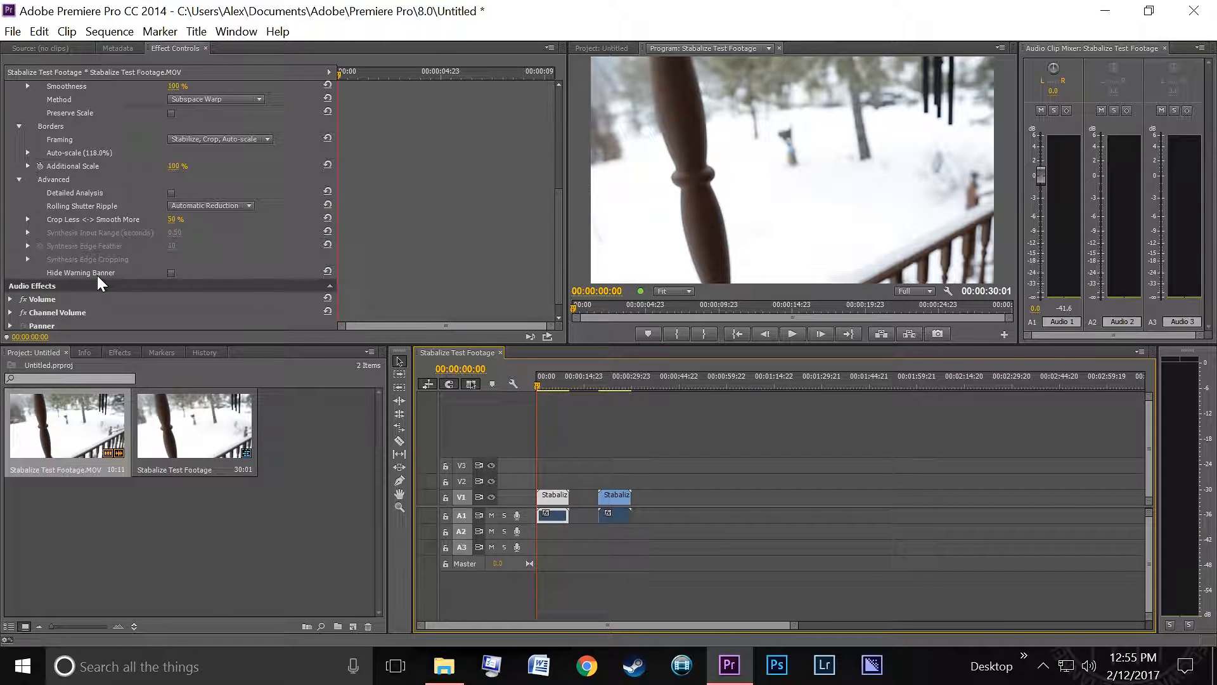
left_click(21, 167)
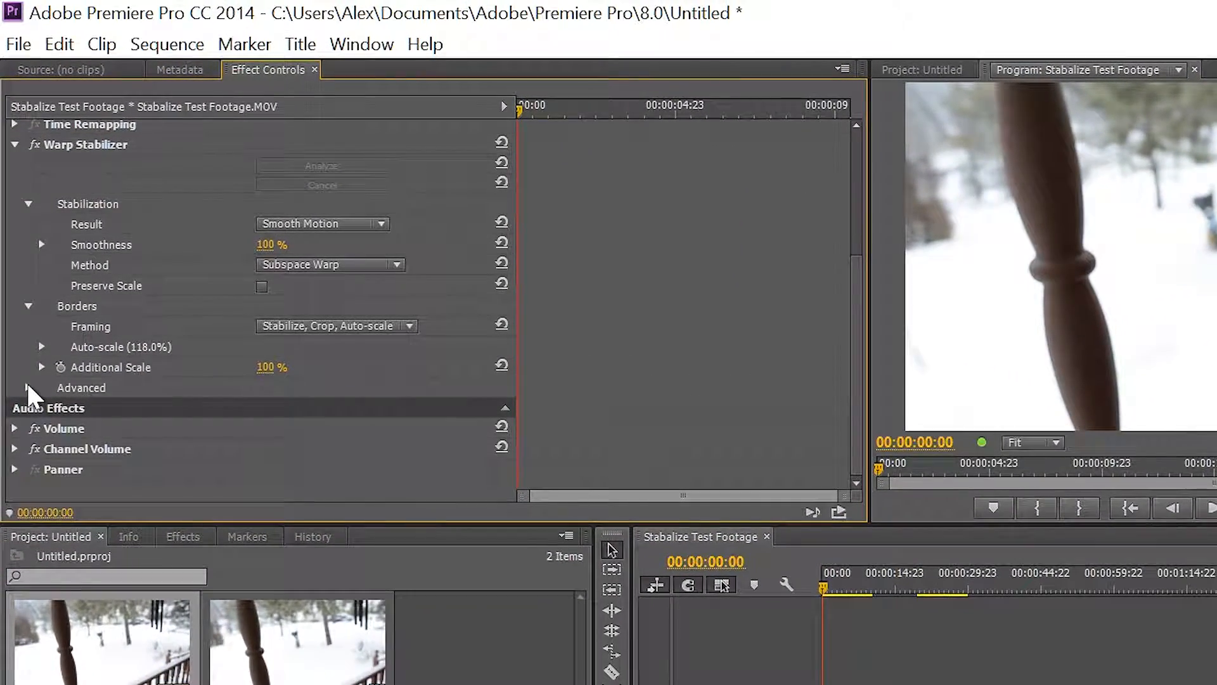
left_click(25, 344)
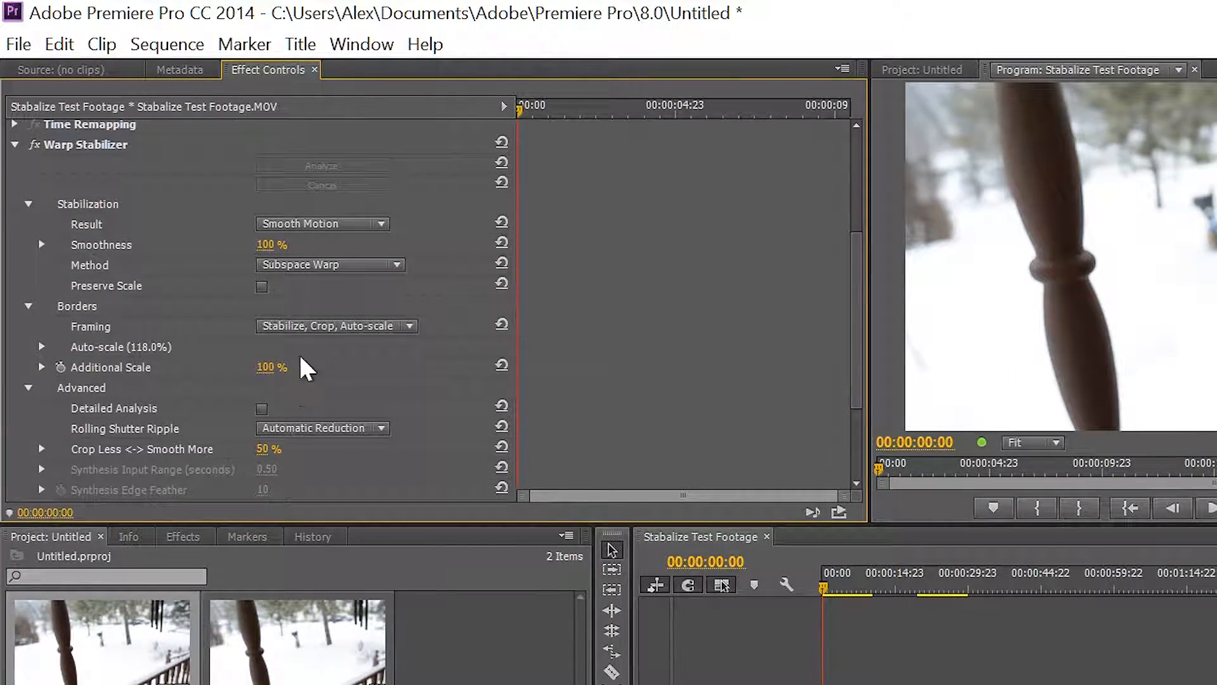
left_click(333, 427)
left_click(459, 379)
scroll(234, 457, "down", 2)
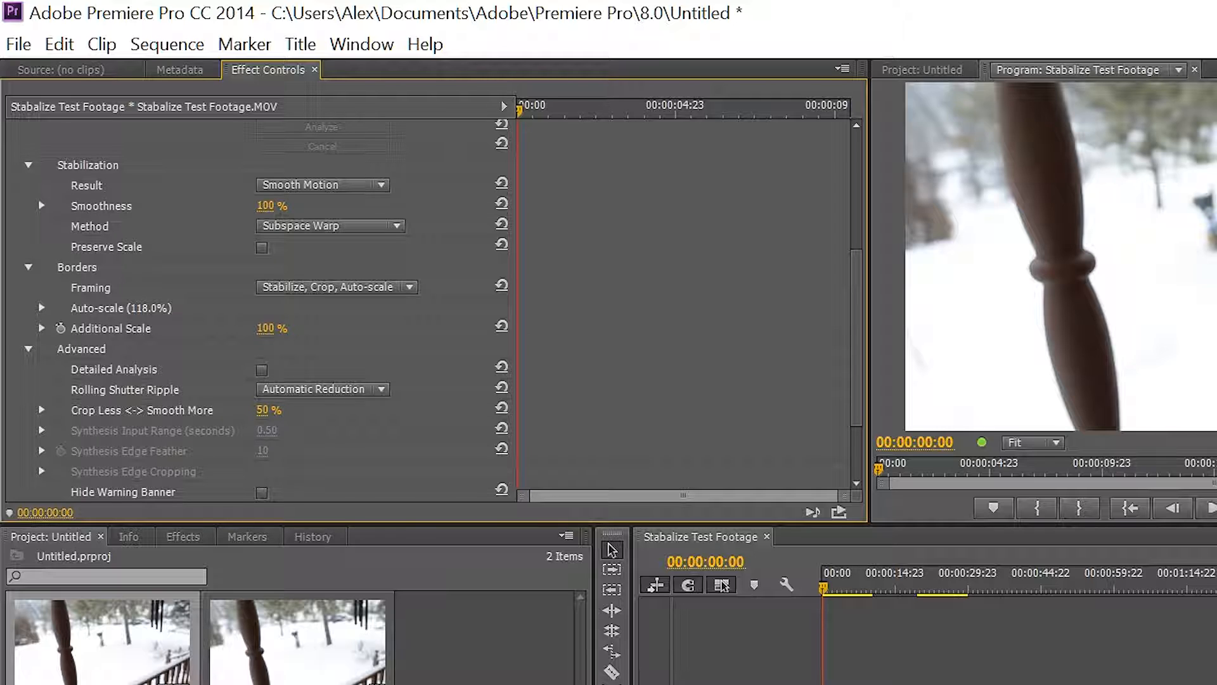
- Try raising Crop Less <-> Smooth More to 100% and play the clip
left_click_drag(263, 412, 295, 412)
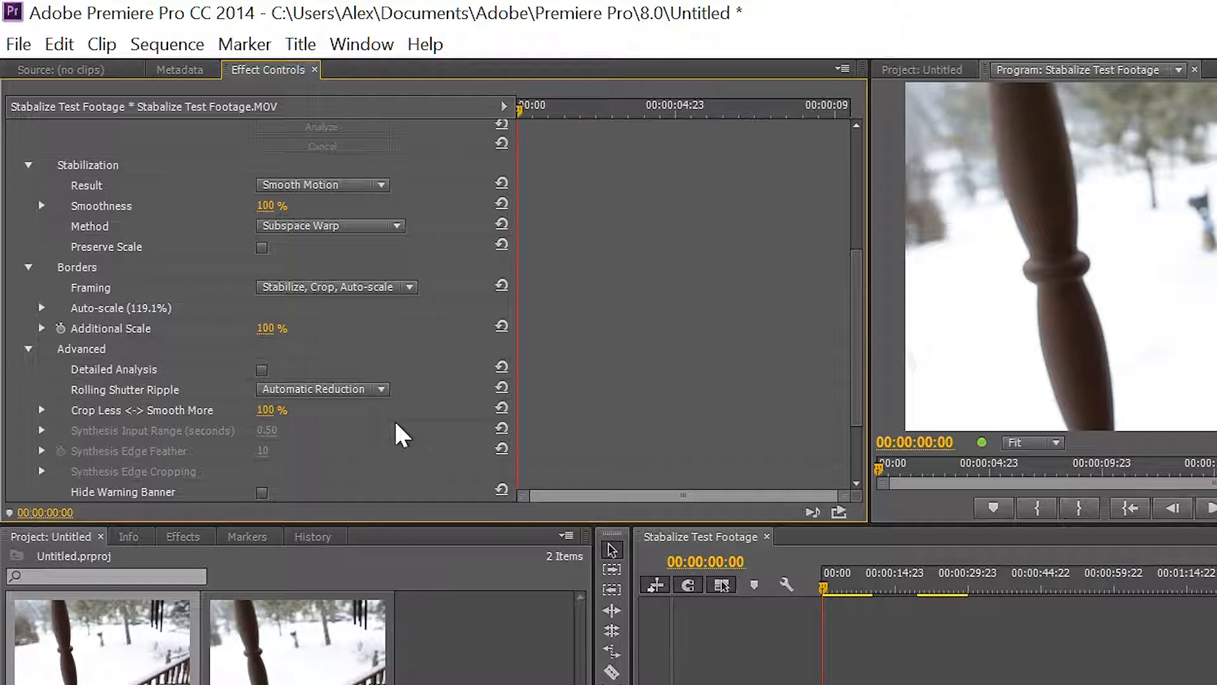
key("space")
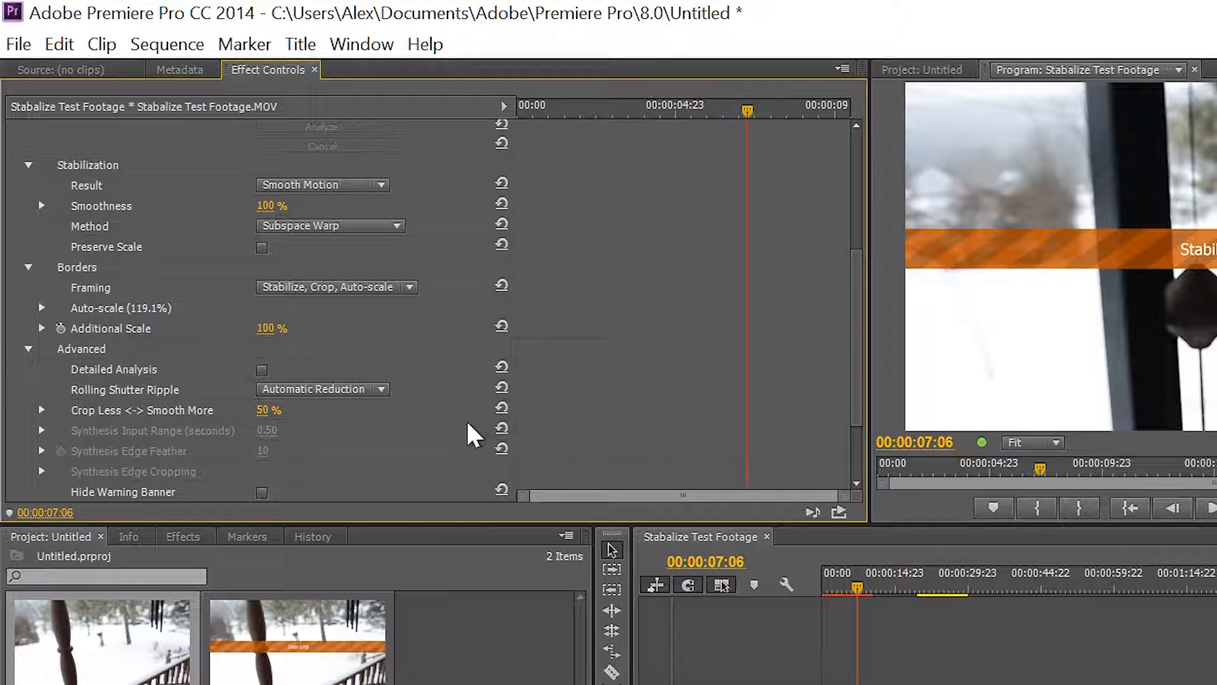
- Enable Detailed Analysis in the Warp Stabilizer's Advanced settings to reanalyze the clip
scroll(472, 412, "down", 2)
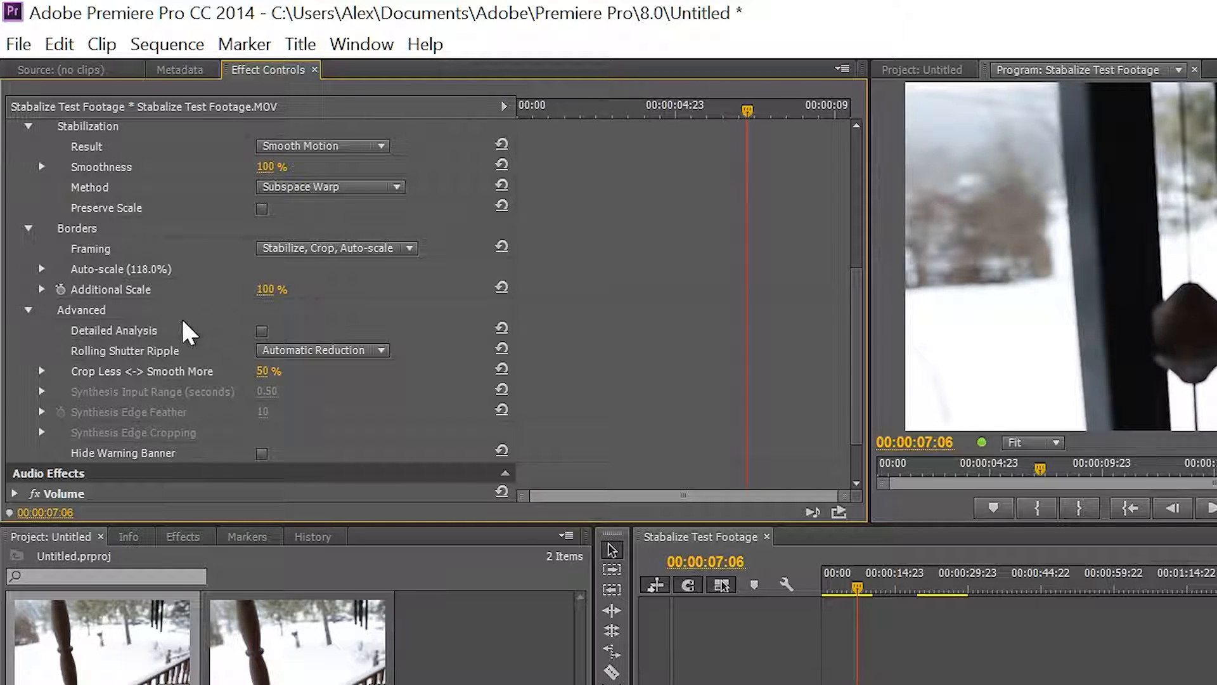
left_click(261, 331)
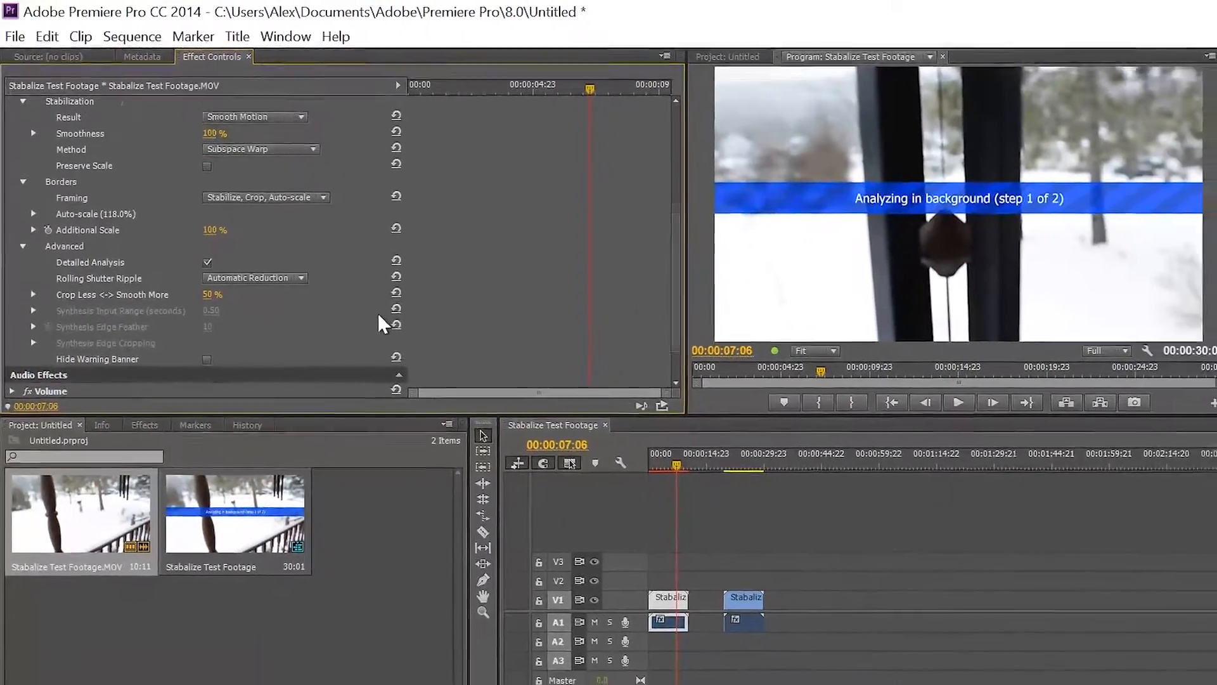
scroll(341, 284, "up", 3)
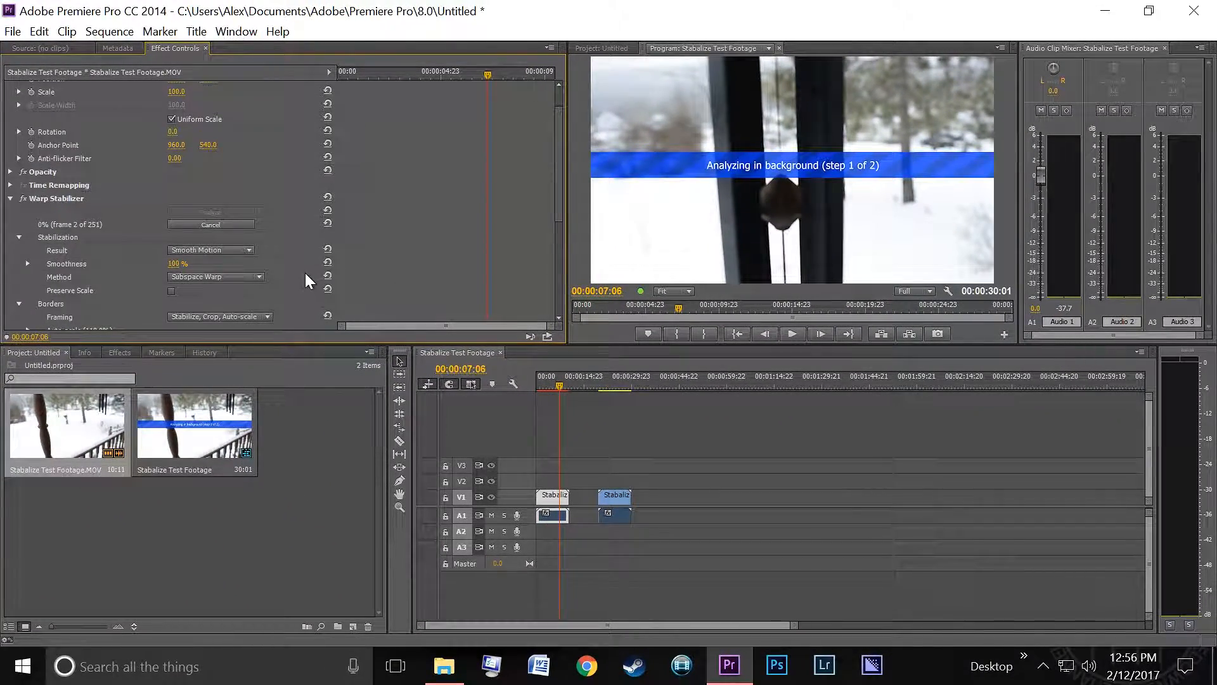
scroll(305, 274, "down", 1)
scroll(300, 284, "down", 5)
scroll(299, 285, "up", 4)
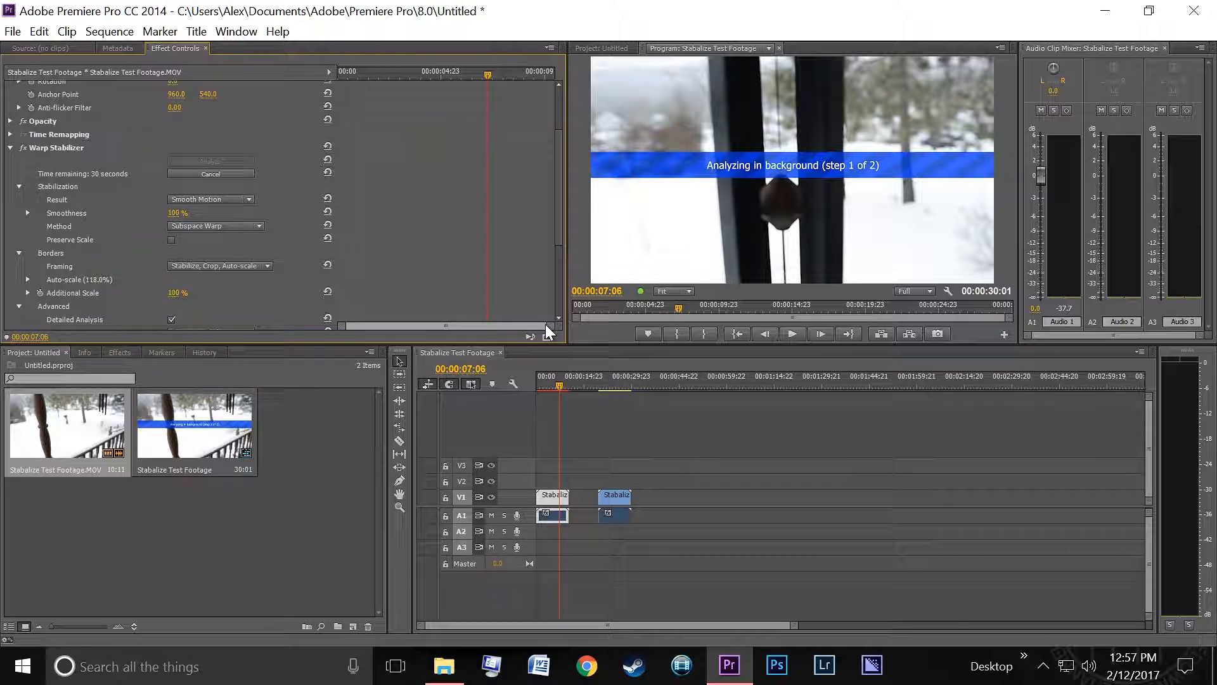
- Scrub through the sequence to check the stabilized clip while analysis runs
left_click_drag(558, 386, 534, 389)
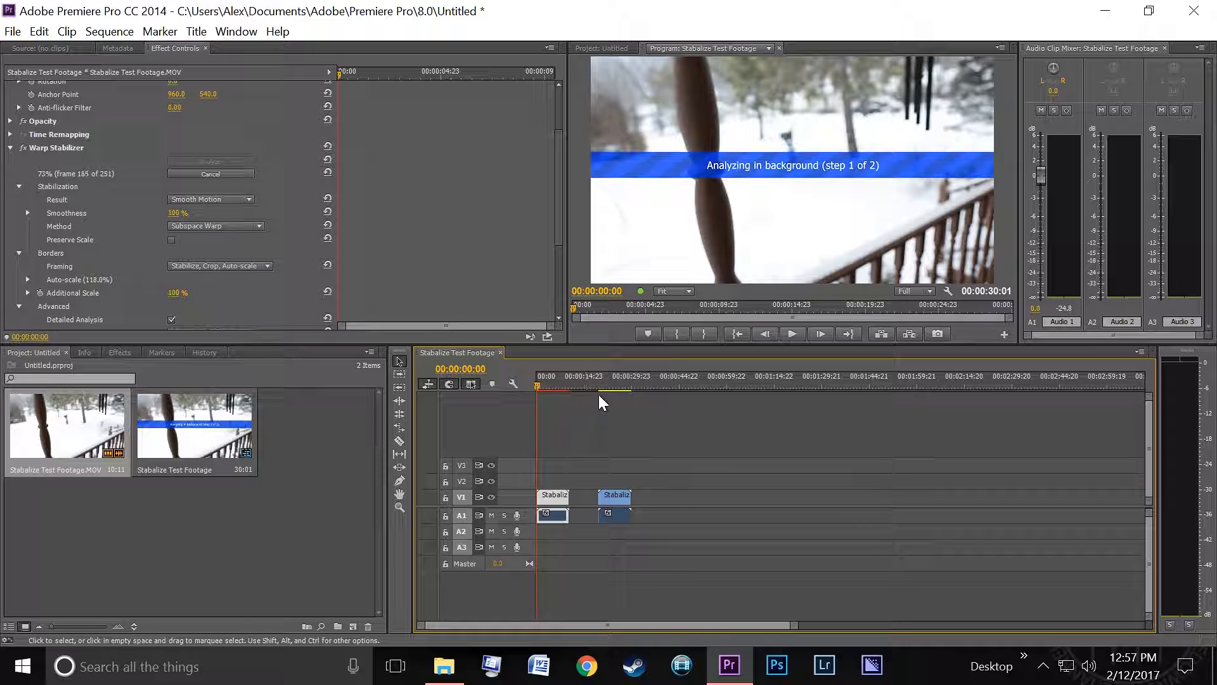
mouse_move(600, 387)
left_mouse_down()
mouse_move(644, 406)
mouse_move(601, 410)
left_mouse_up()
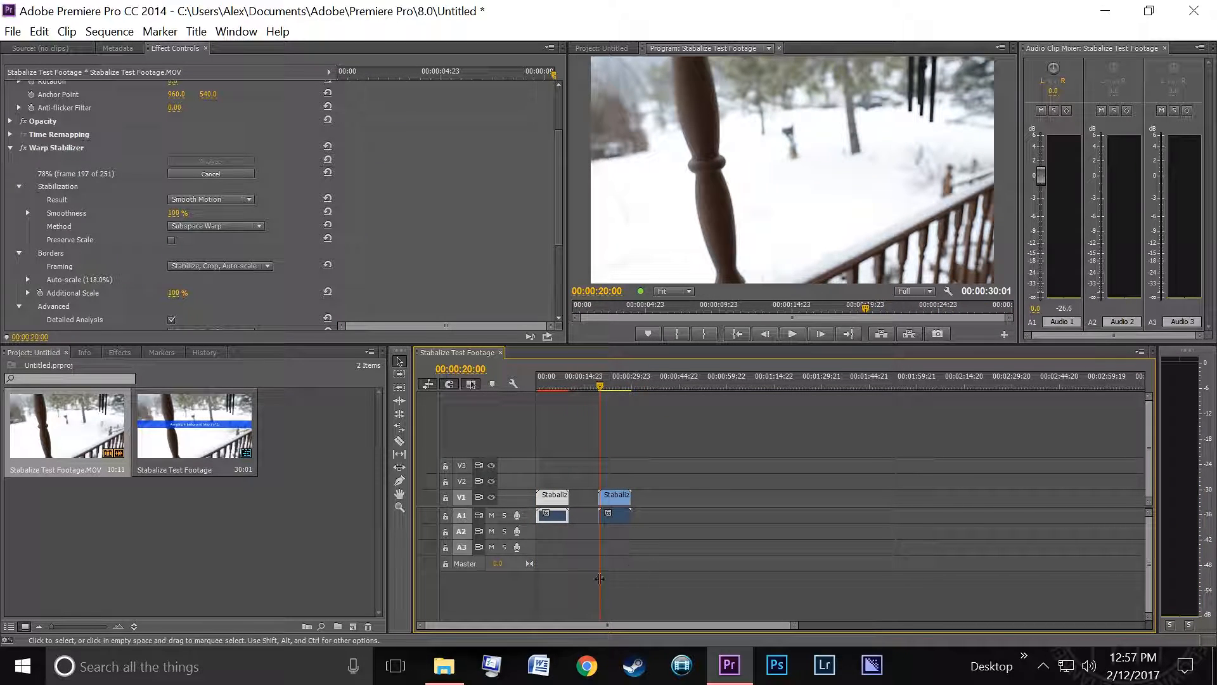
left_click_drag(601, 385, 615, 395)
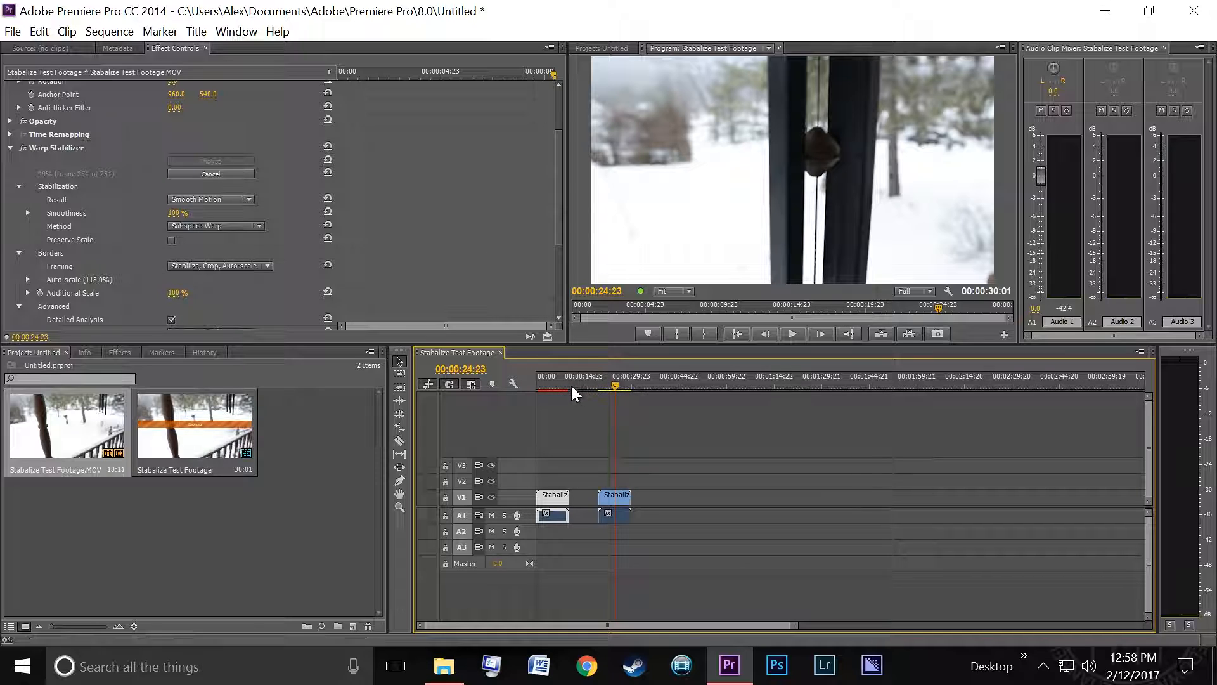
left_click(553, 388)
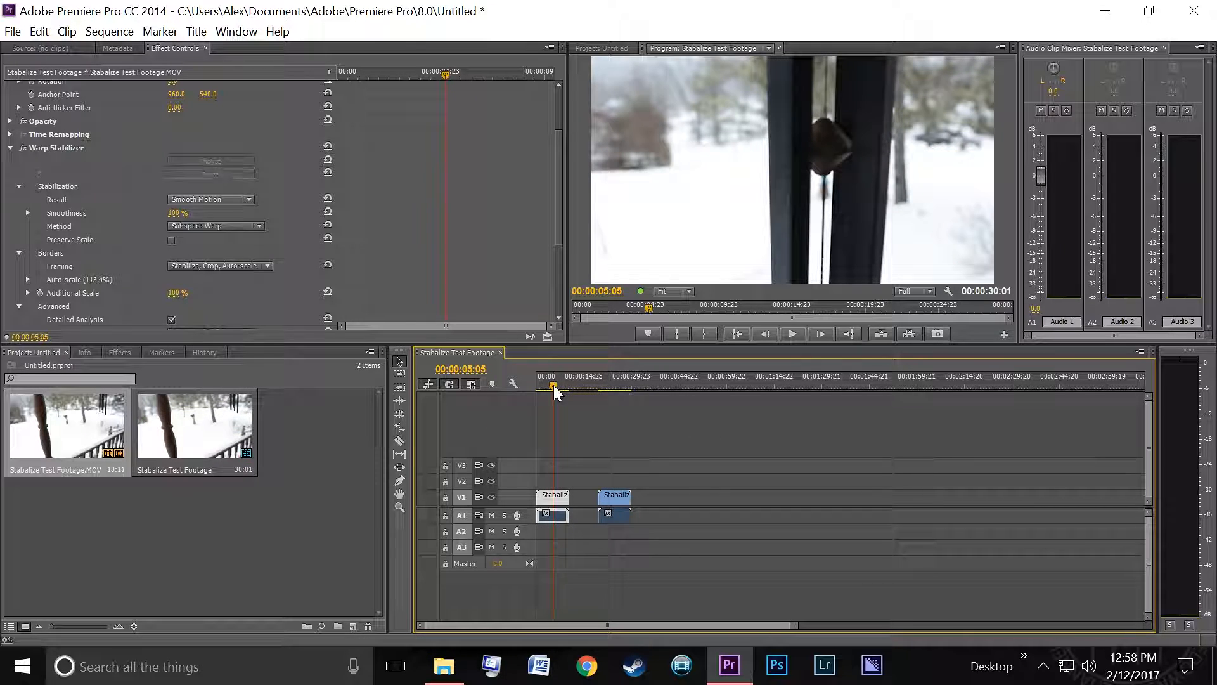
left_click_drag(555, 388, 533, 389)
- Play the sequence from the start to review the stabilized result
scroll(146, 130, "up", 3)
scroll(146, 130, "up", 3)
left_click_drag(176, 117, 187, 120)
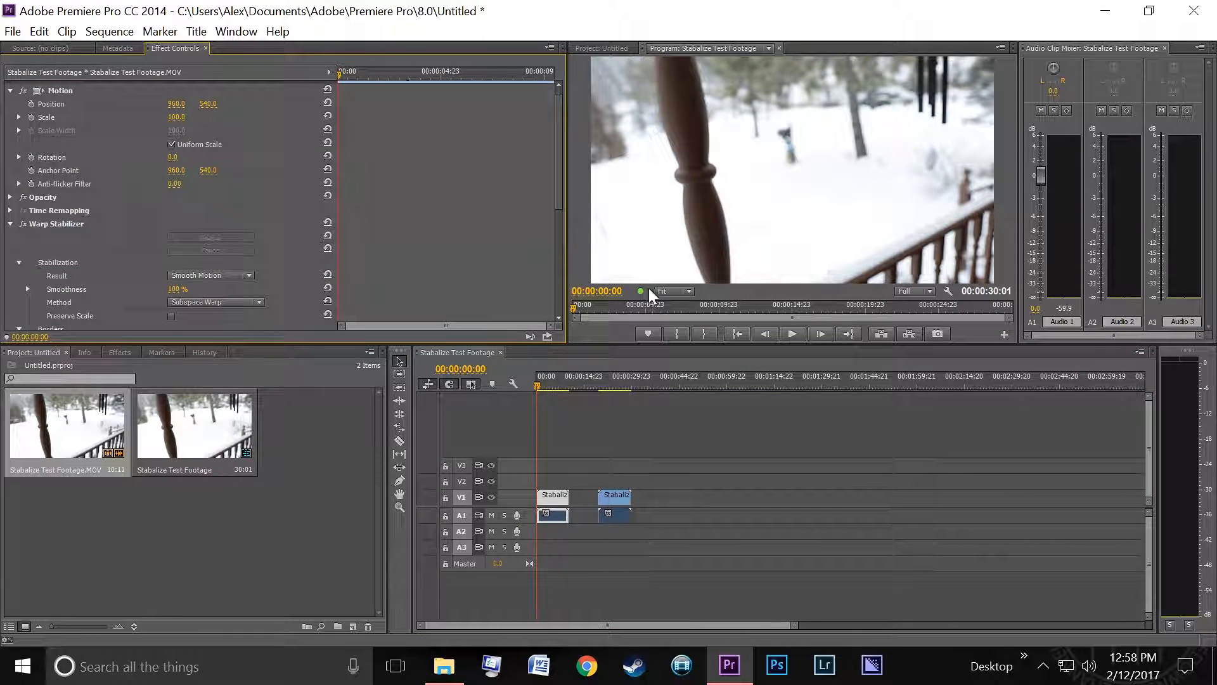
key("space")
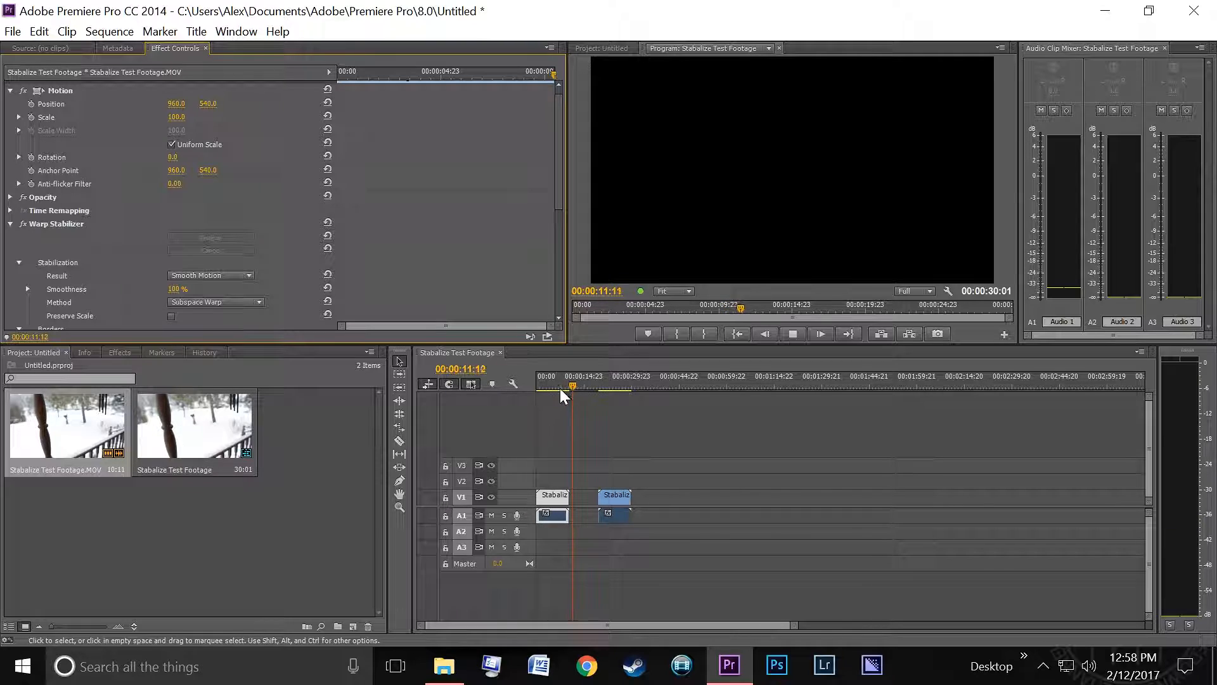
left_click(600, 376)
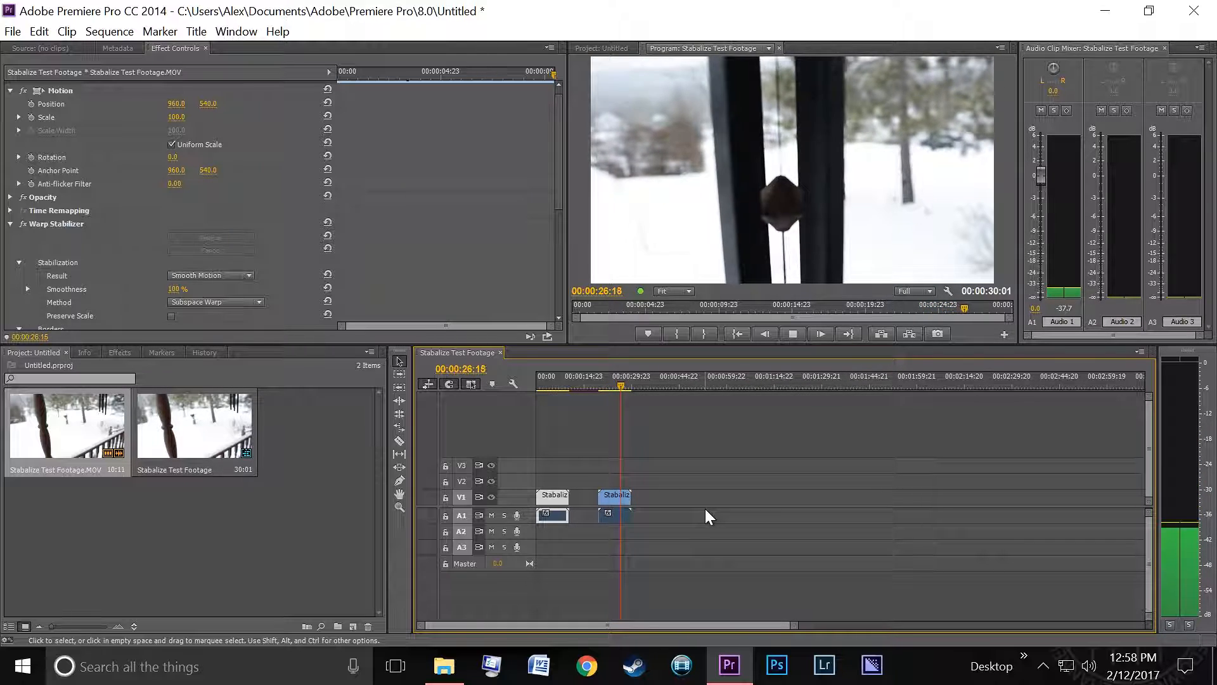
left_click(537, 375)
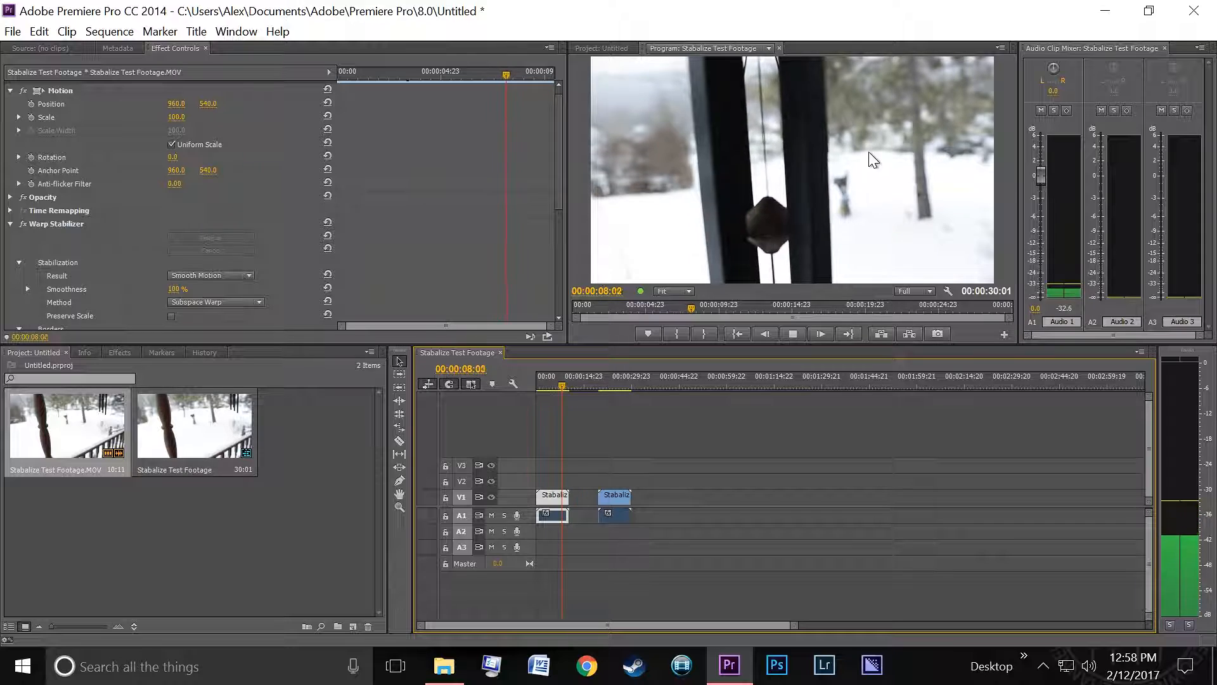
key("space")
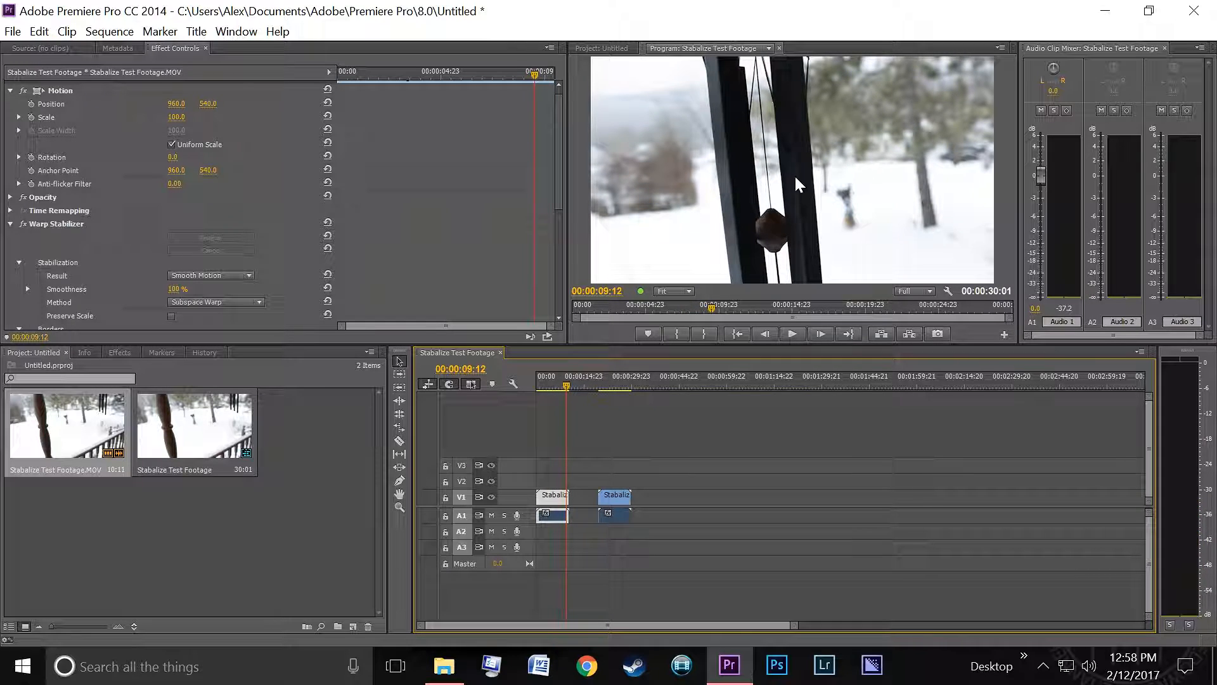
- Import the 1080-2-39.png image from the Pictures folder into the project
left_click(443, 665)
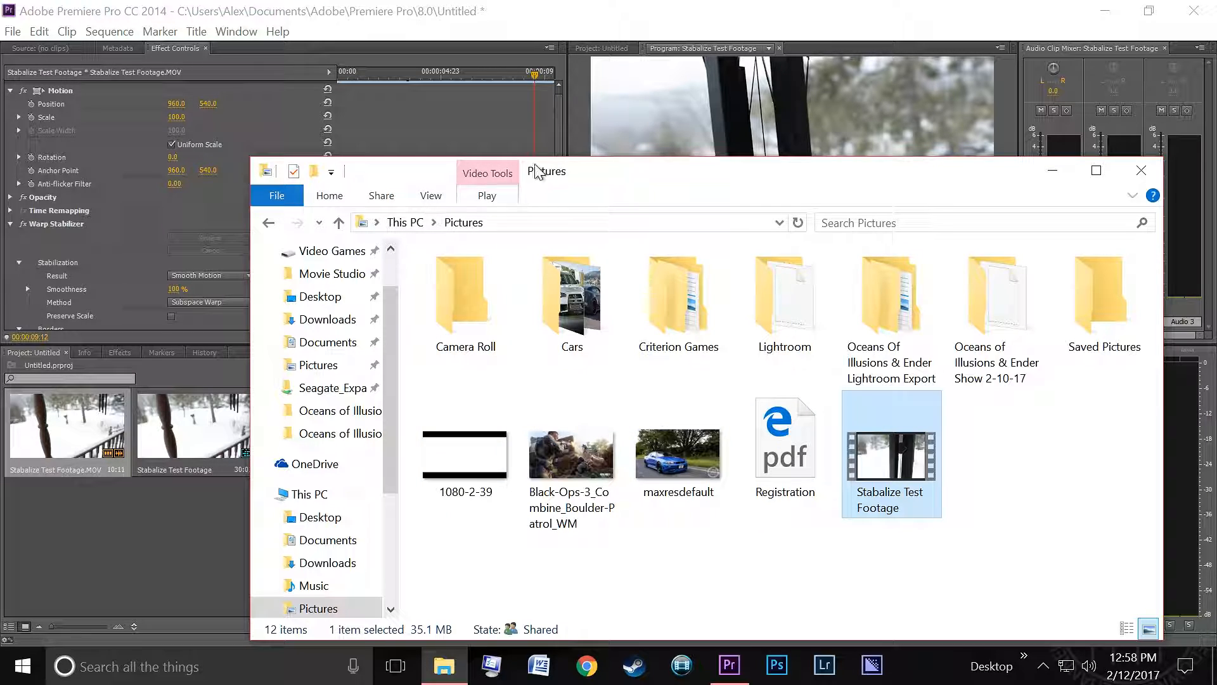
left_click_drag(564, 178, 672, 193)
left_click_drag(573, 469, 351, 474)
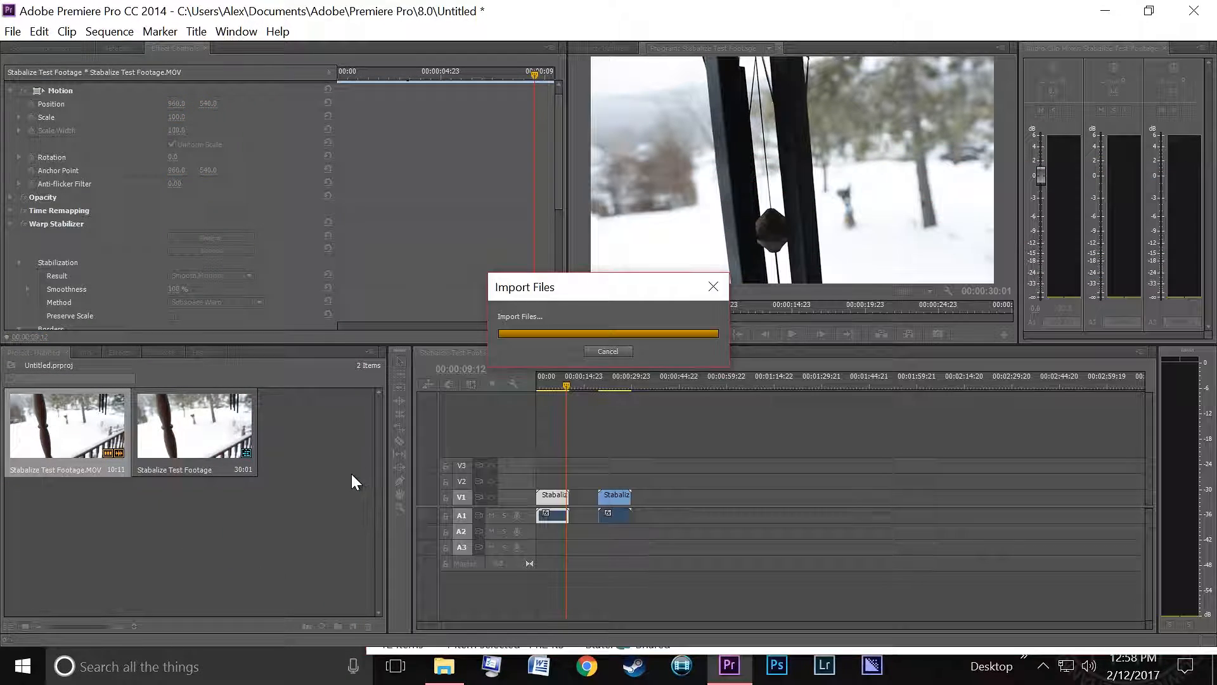
- Place the 1080-2-39.png image on track V2 at the start of the sequence
left_click_drag(282, 426, 568, 482)
left_click_drag(549, 388, 537, 389)
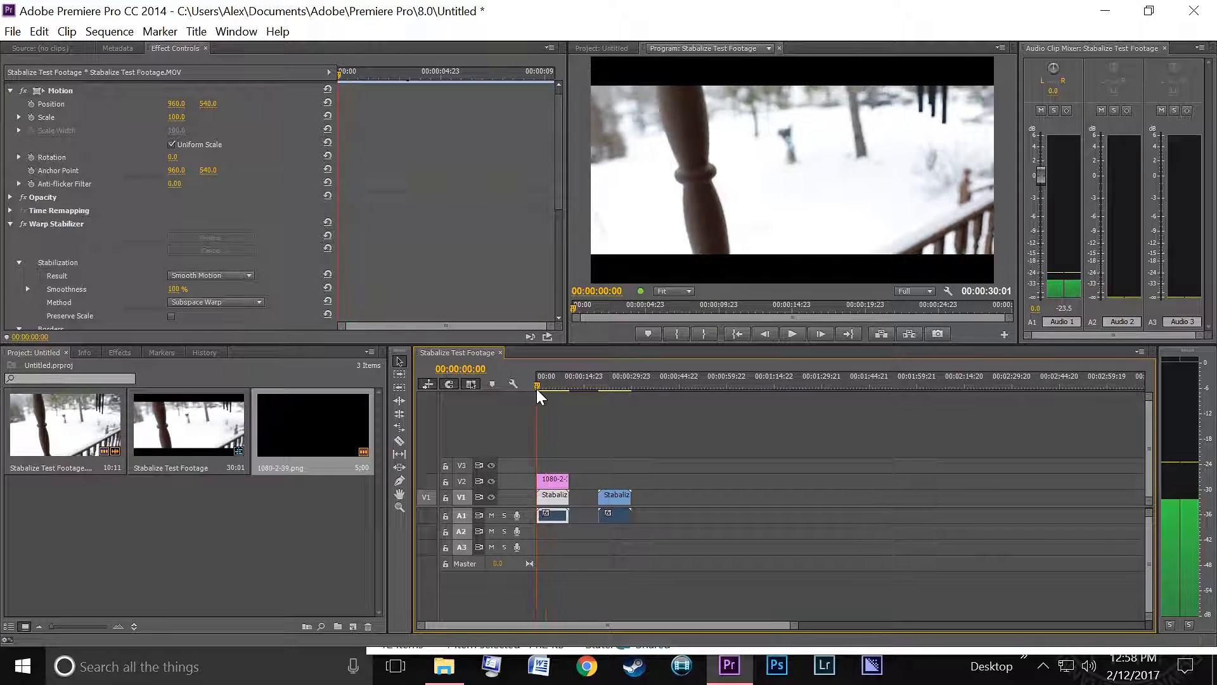
- Set the 1080-2-39.png overlay's Motion Scale to 120
left_click(553, 480)
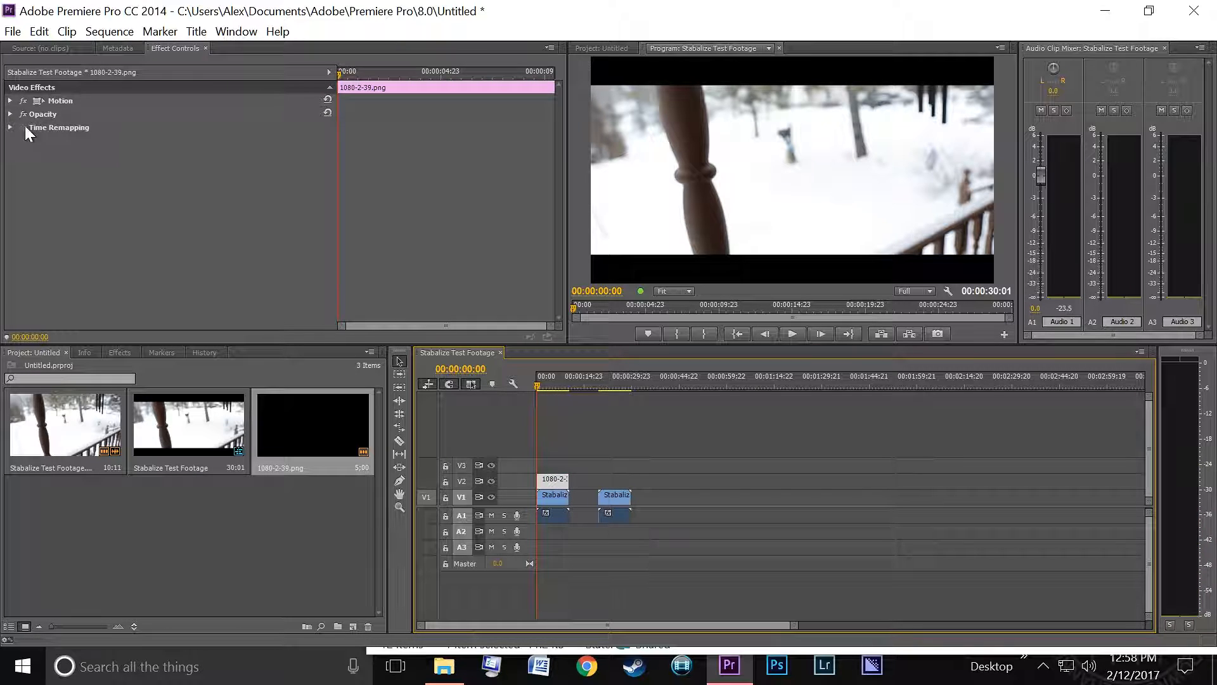
left_click(9, 102)
left_click(10, 101)
left_click_drag(176, 127, 188, 128)
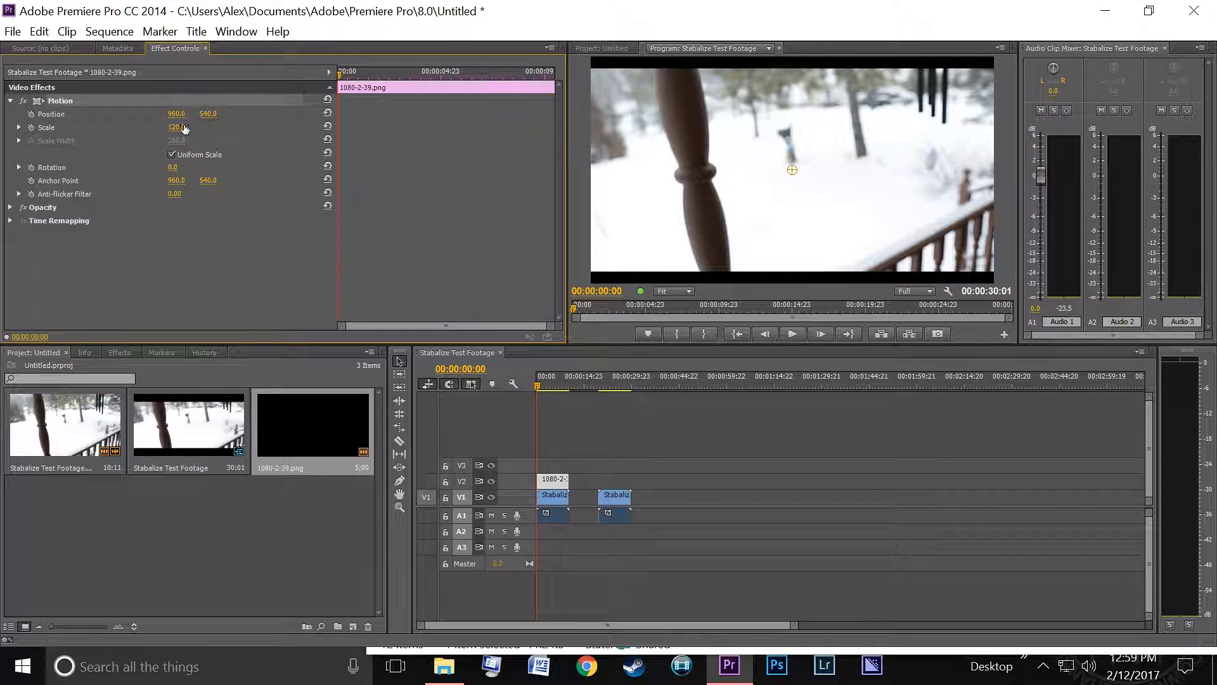
left_click(565, 424)
- Render effects from In to Out for the sequence
left_click(108, 32)
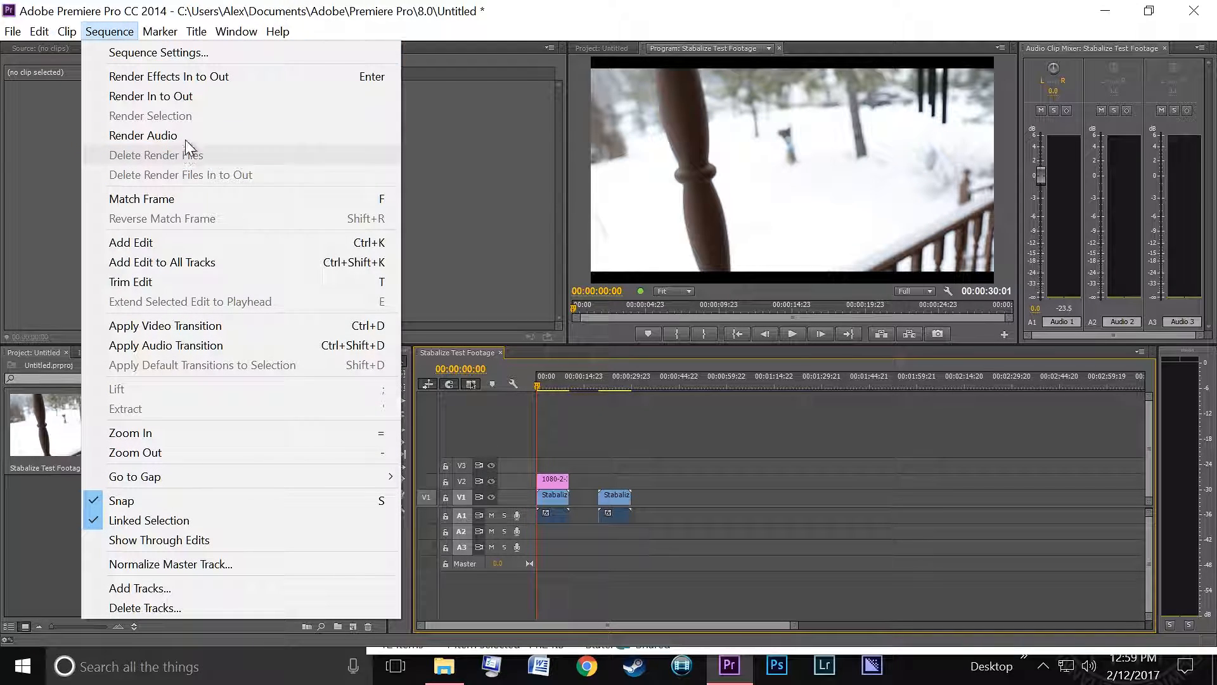
left_click(173, 95)
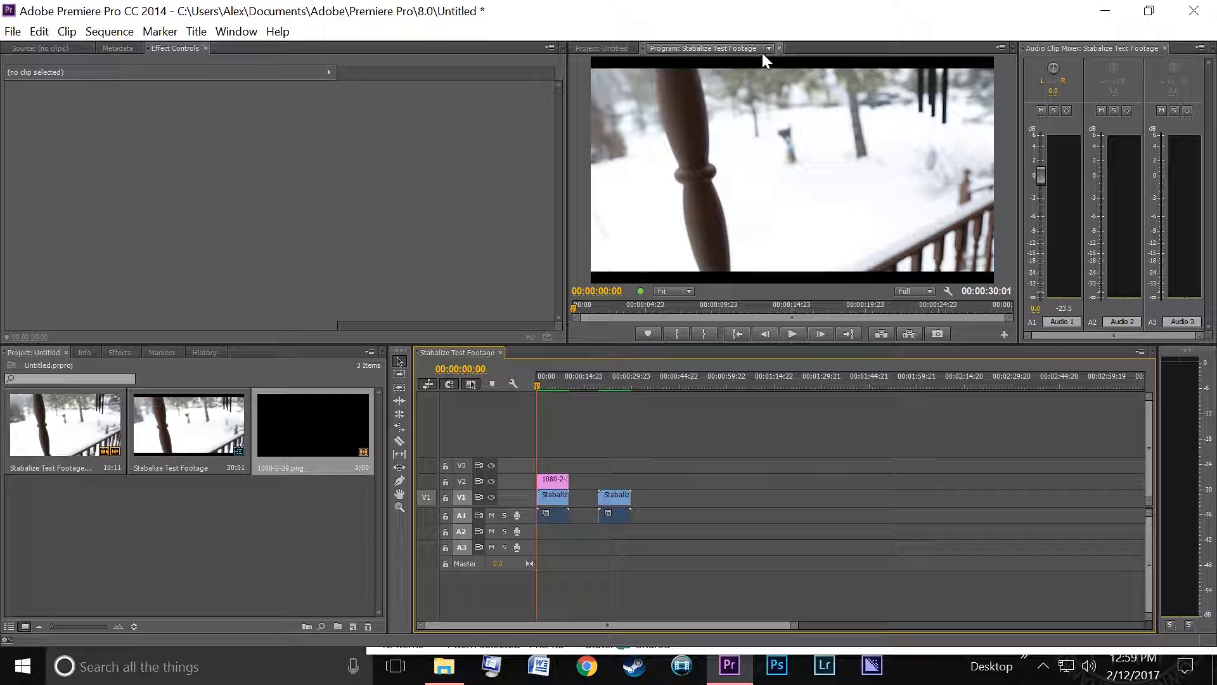
- Maximize the Program Monitor frame and play the stabilized, letterboxed sequence
left_click(1000, 48)
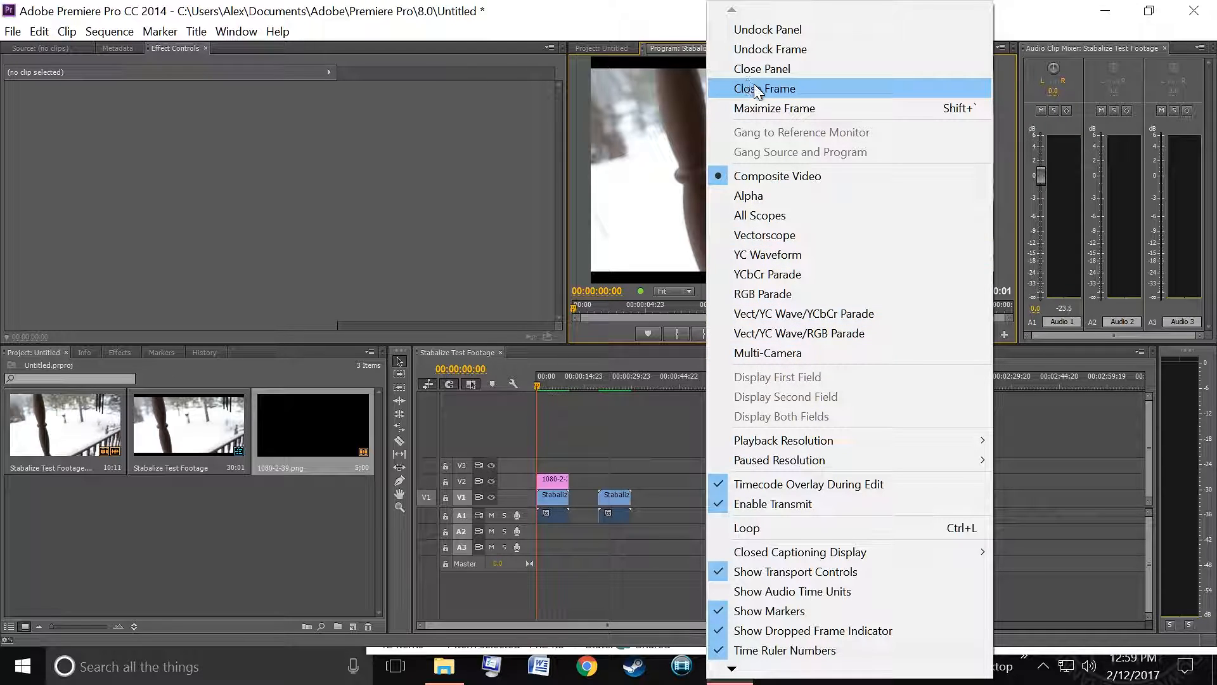
left_click(783, 110)
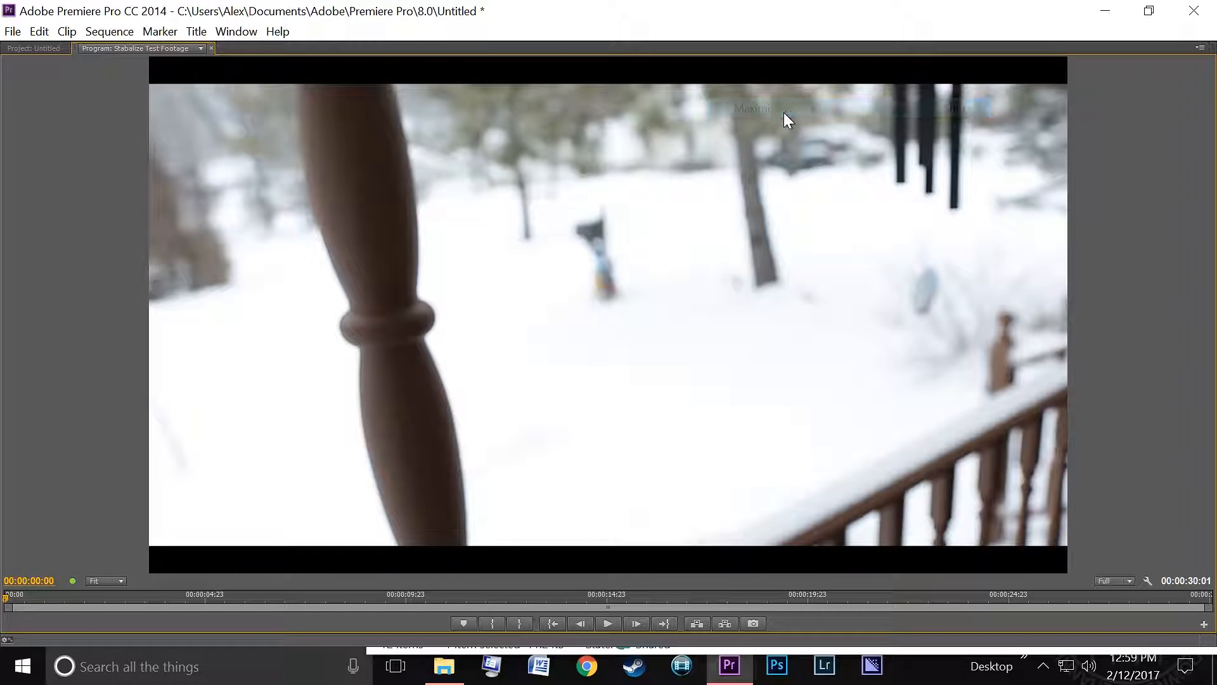
left_click(606, 623)
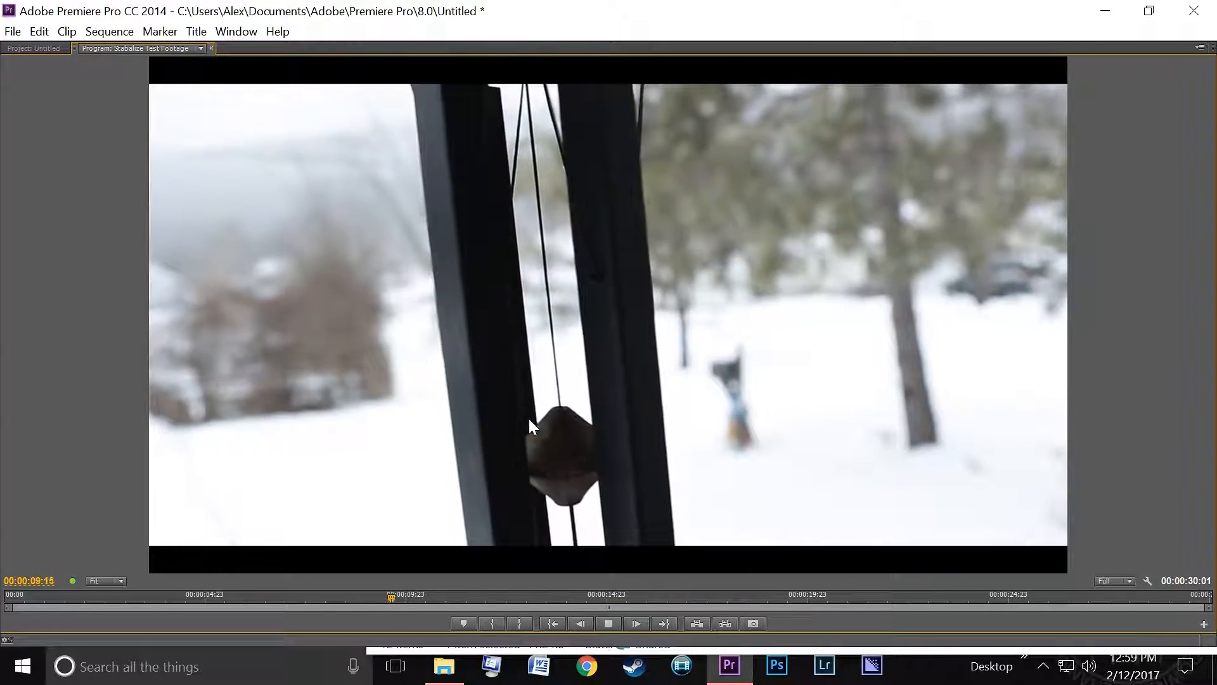
key("space")
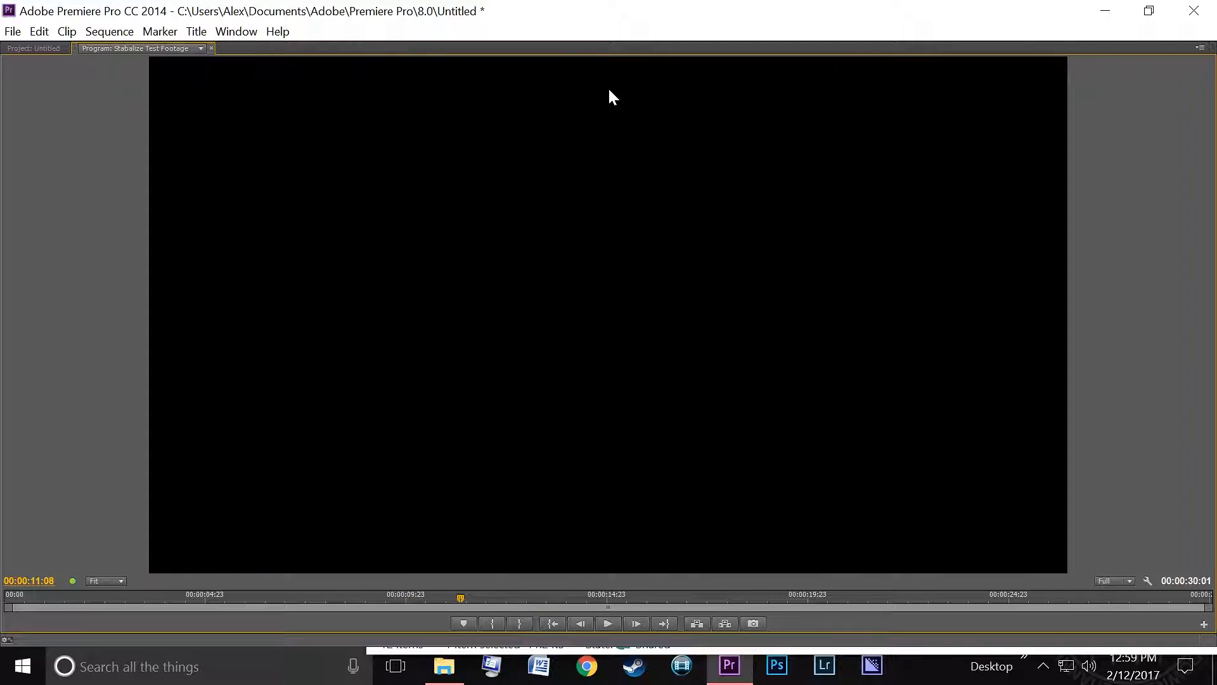
- Restore the Program Monitor to its normal frame size
left_click(1199, 49)
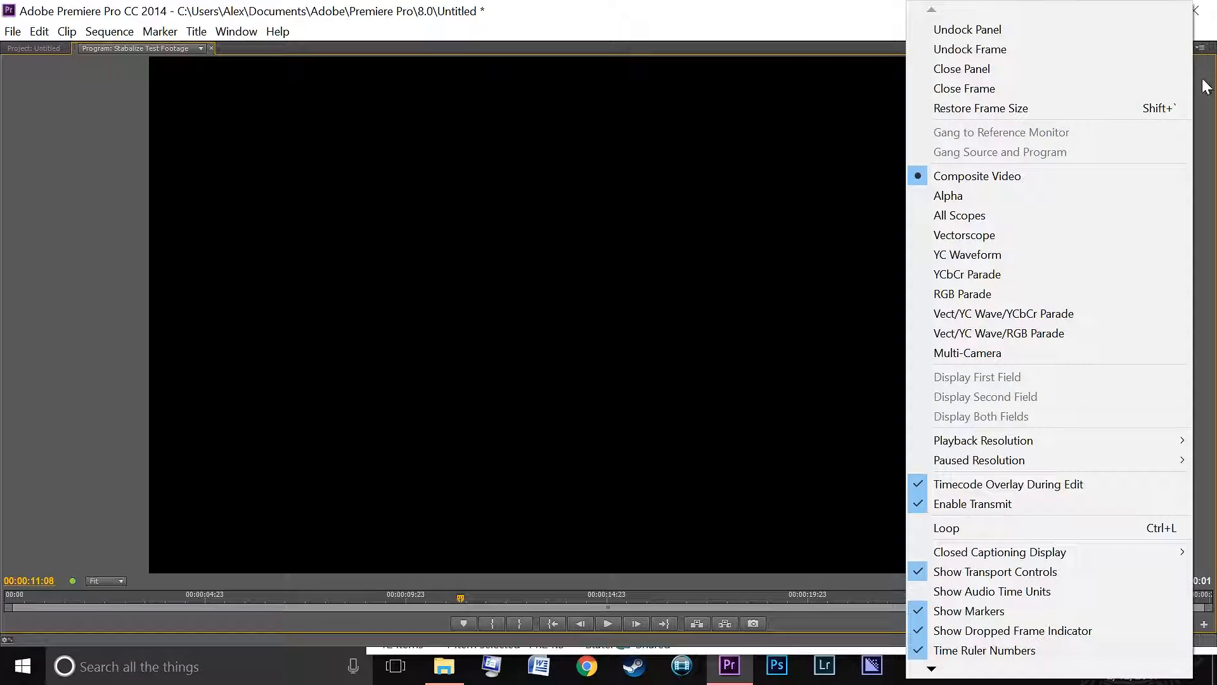
left_click(990, 109)
left_click_drag(568, 376, 551, 400)
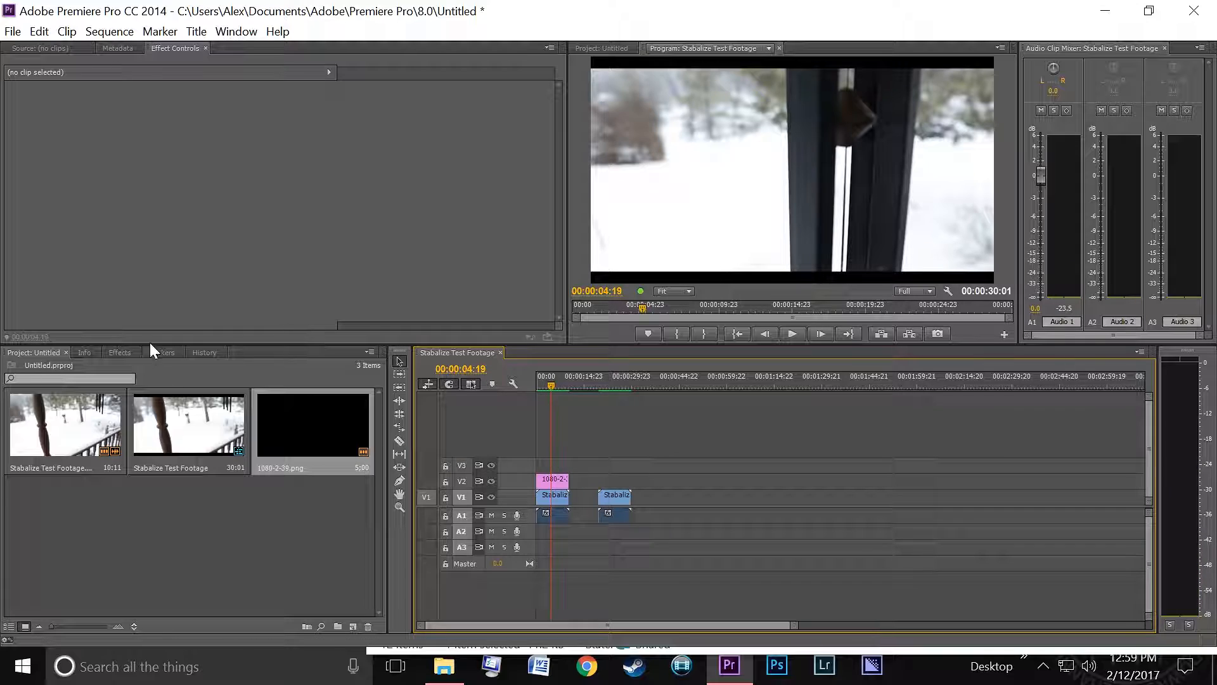
- Select the stabilized clip on V1 and review its Warp Stabilizer settings
left_click(554, 495)
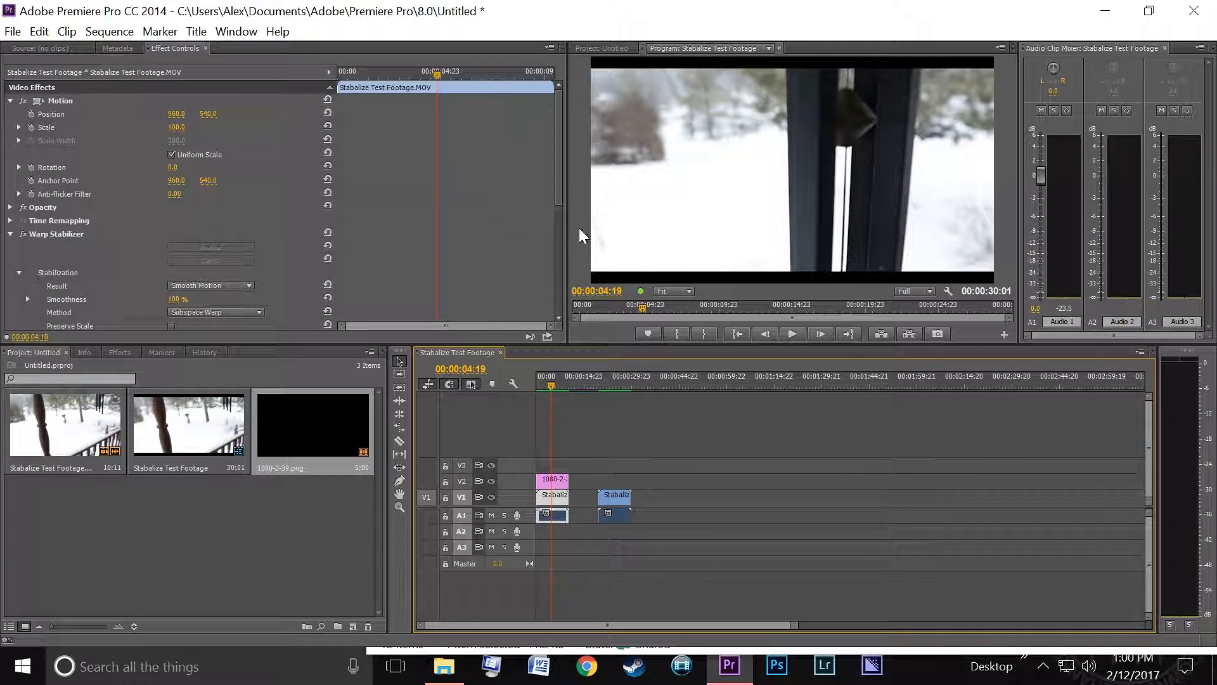
scroll(561, 170, "down", 6)
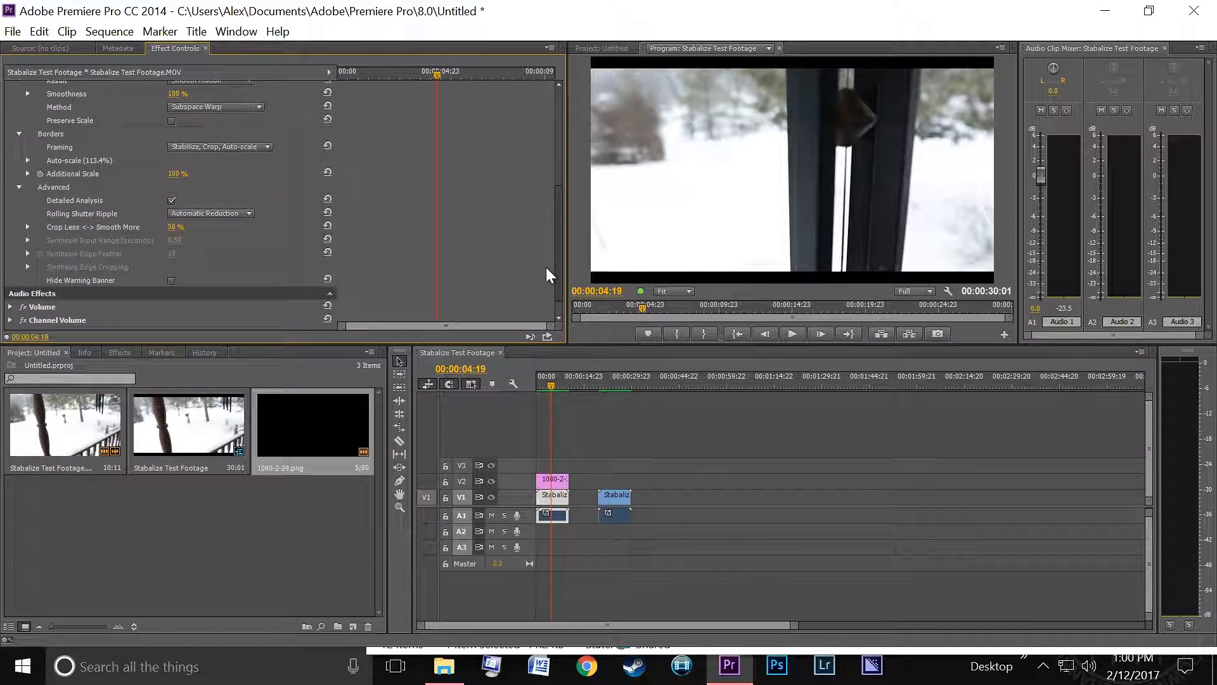
scroll(552, 266, "up", 4)
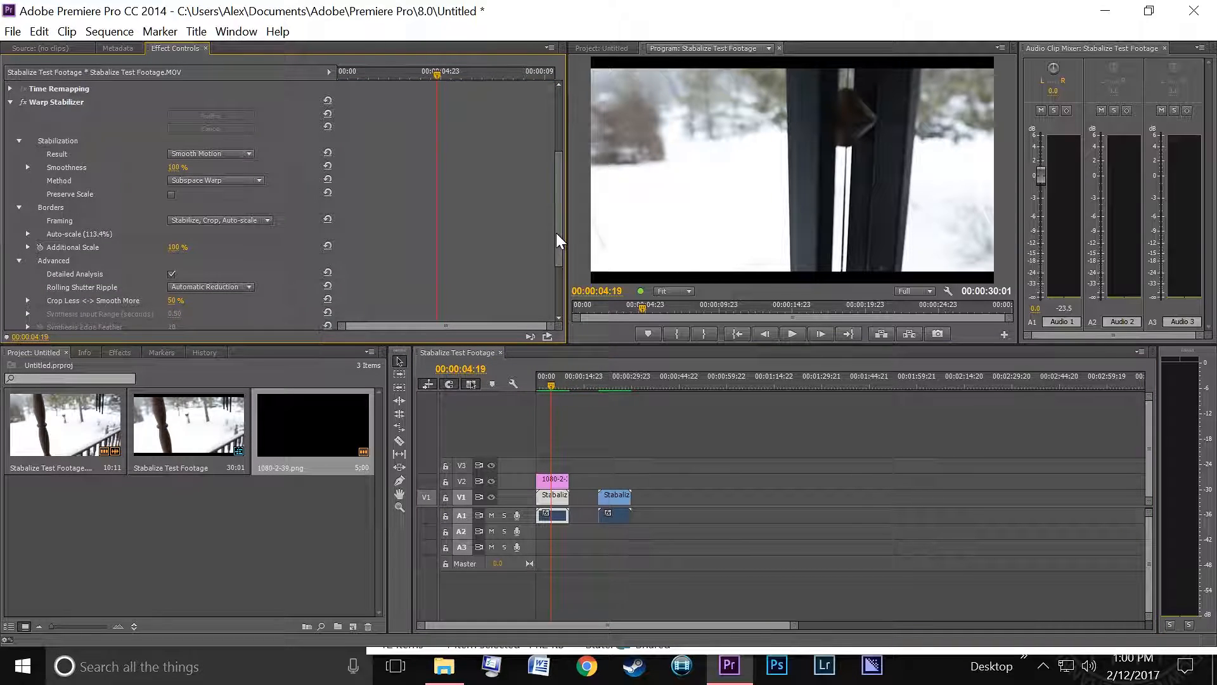